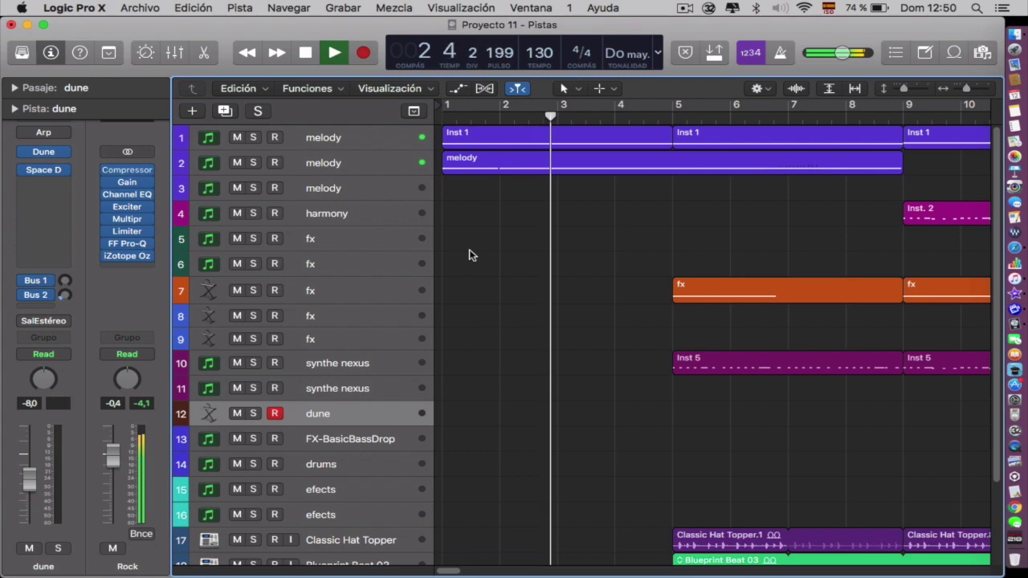
# Step: Look over the whole arrangement during playback, from the first bars to the final regions, across all tracks
pyautogui.scroll(-4, 617, 442)
pyautogui.scroll(4, 617, 438)
pyautogui.scroll(-4, 617, 437)
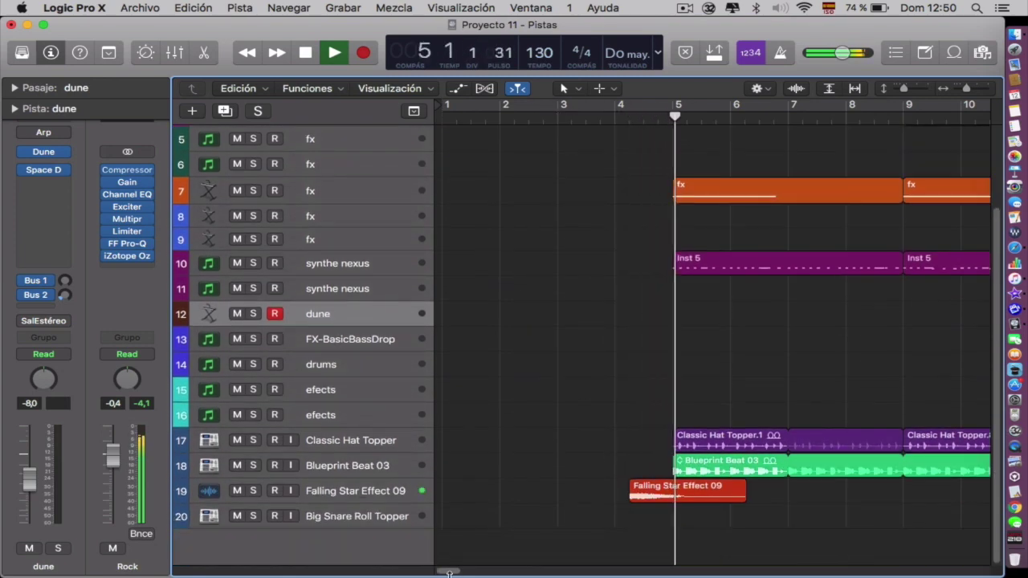
pyautogui.moveTo(448, 572)
pyautogui.mouseDown()
pyautogui.moveTo(464, 572)
pyautogui.moveTo(453, 573)
pyautogui.mouseUp()
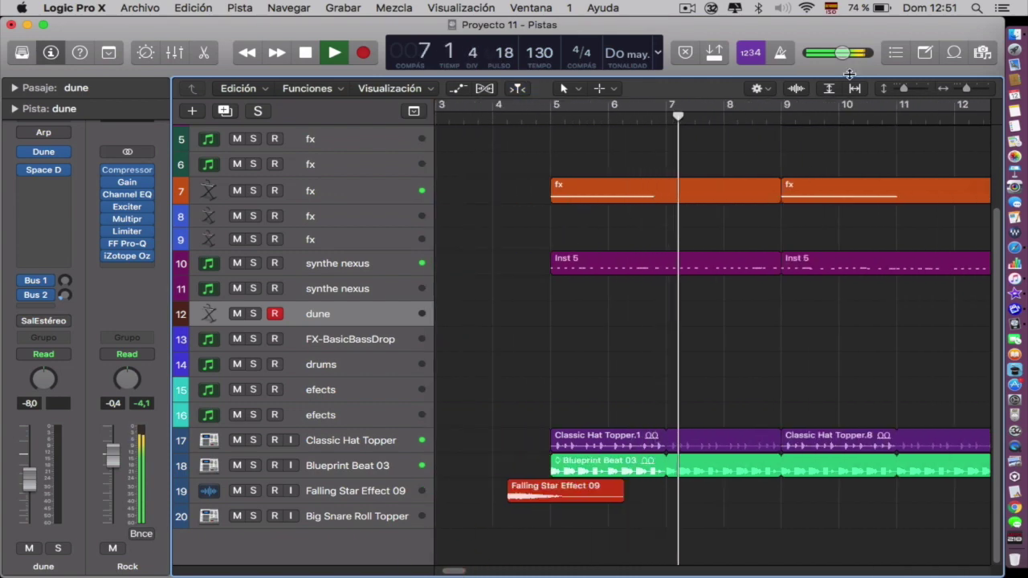
pyautogui.moveTo(966, 89); pyautogui.dragTo(953, 91)
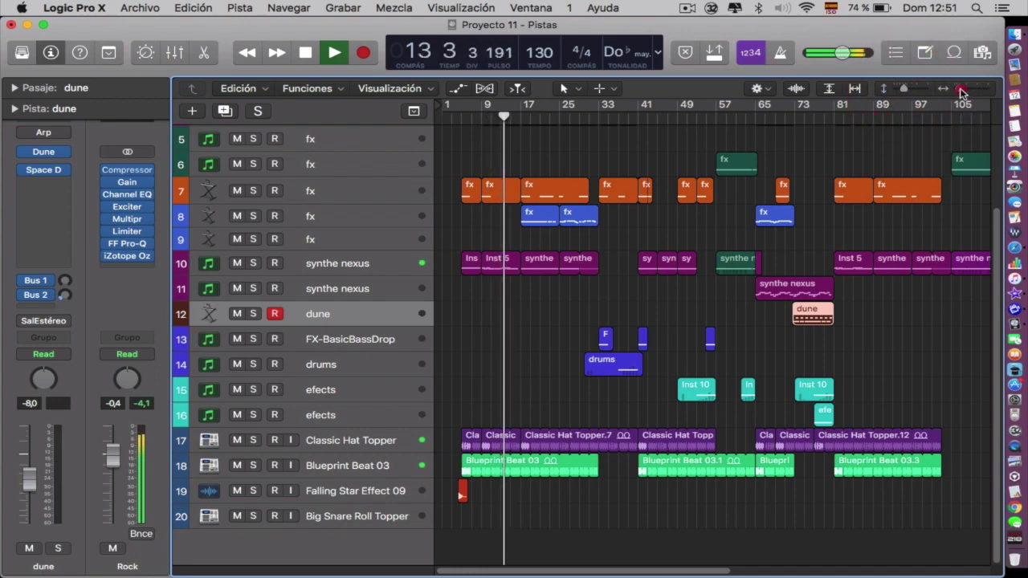
pyautogui.moveTo(961, 93); pyautogui.dragTo(960, 92)
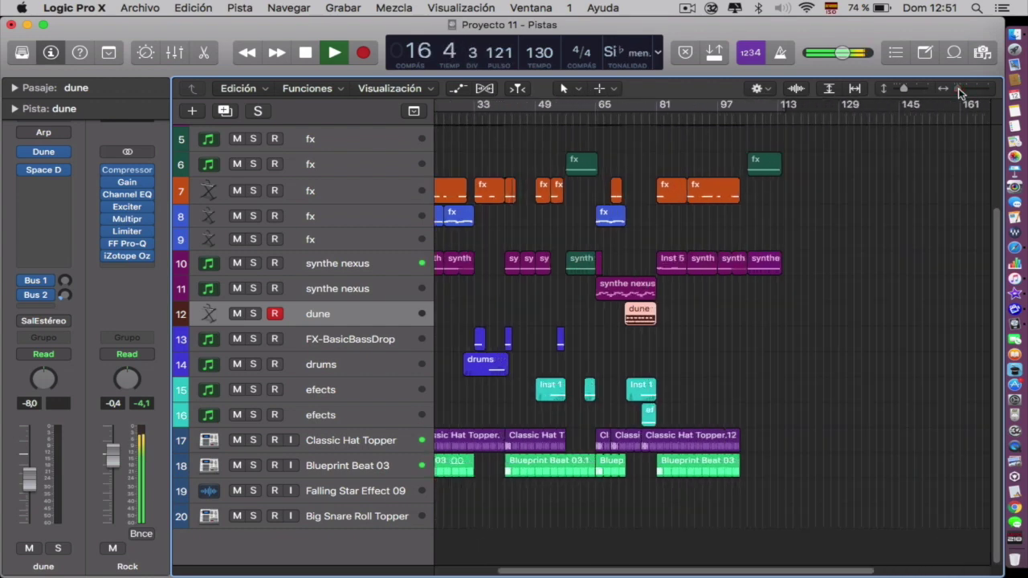
pyautogui.moveTo(961, 92); pyautogui.dragTo(962, 93)
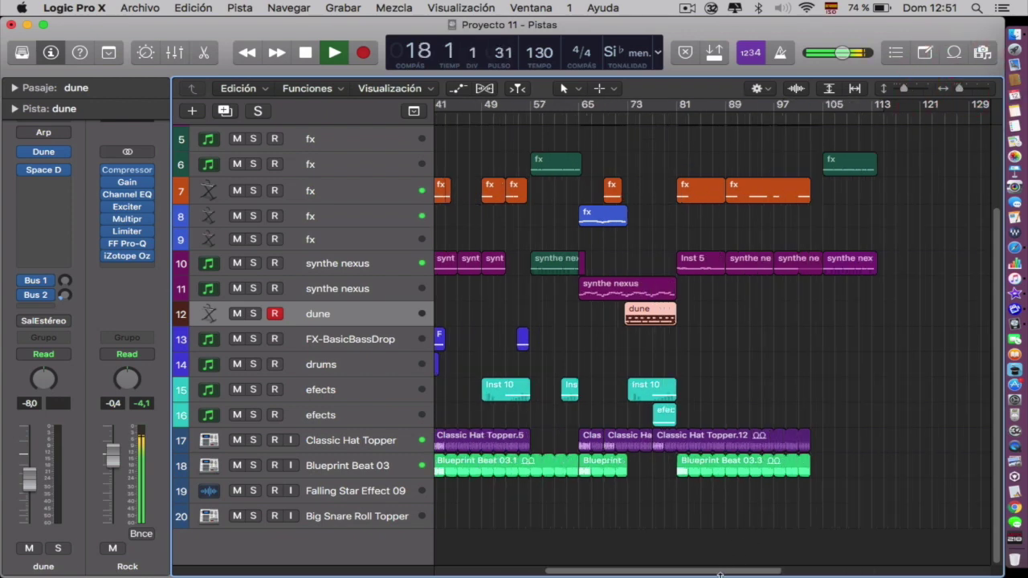
pyautogui.moveTo(720, 574); pyautogui.dragTo(599, 573)
pyautogui.scroll(5, 530, 554)
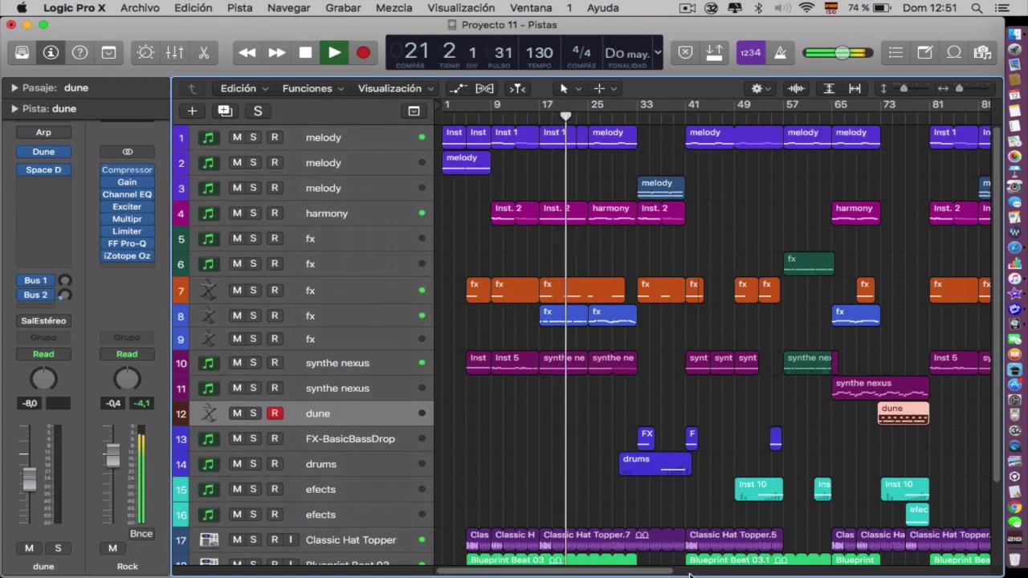
pyautogui.moveTo(654, 572); pyautogui.dragTo(755, 573)
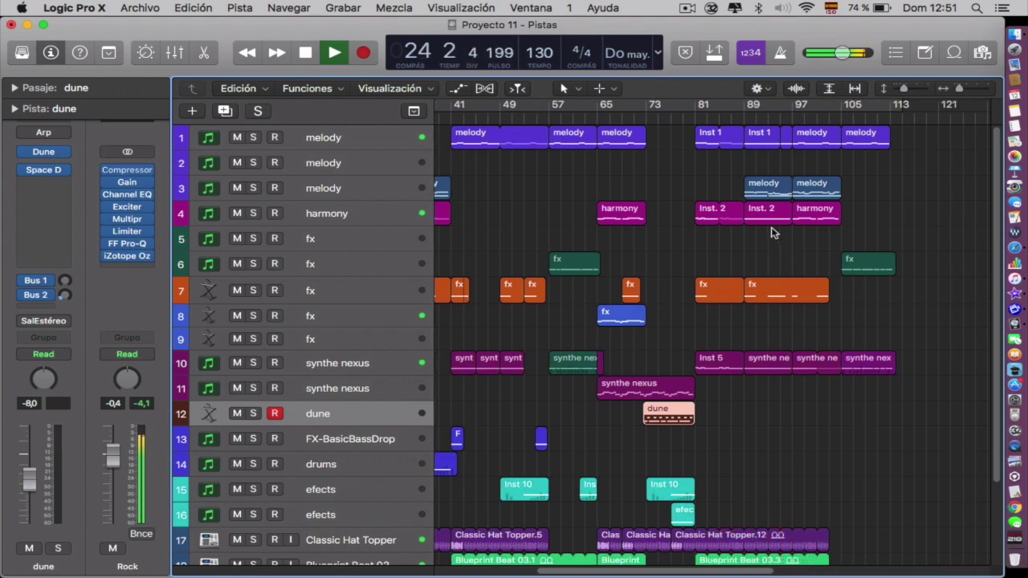
pyautogui.scroll(-4, 771, 233)
pyautogui.scroll(4, 771, 233)
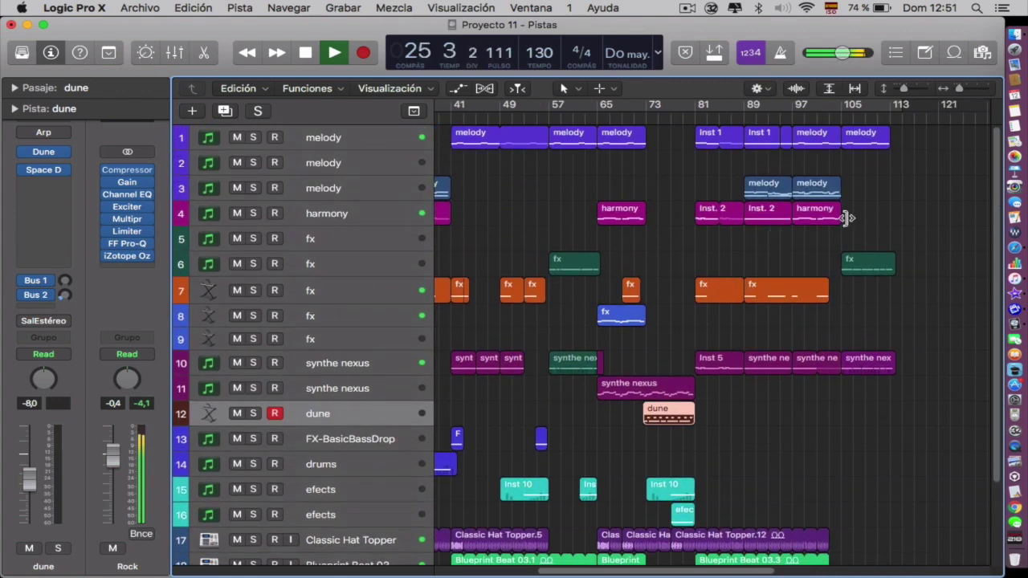
# Step: Examine the Nexus 2 presets on the first and second melody tracks, closing each plug-in after viewing
pyautogui.click(338, 138)
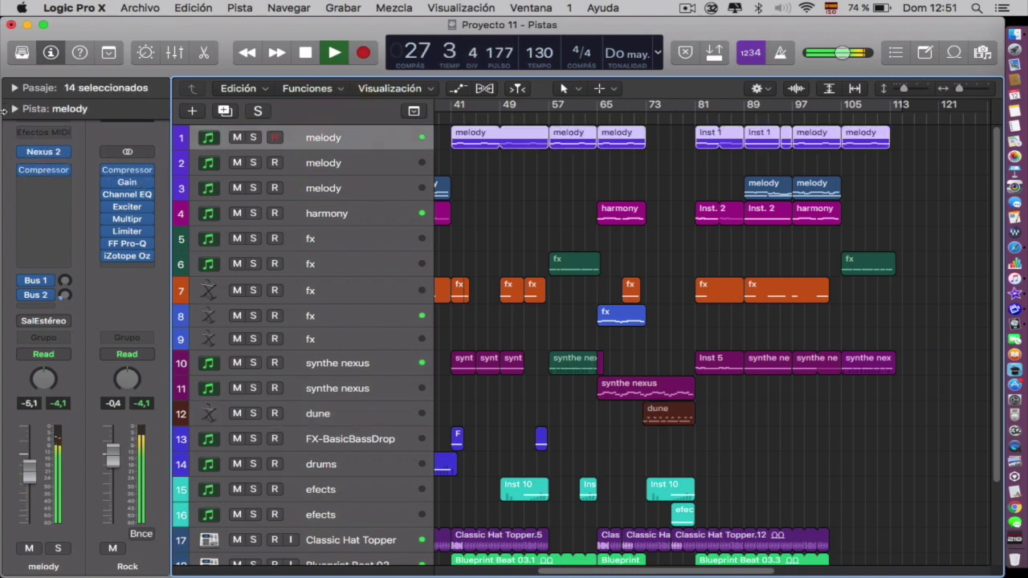
pyautogui.click(50, 152)
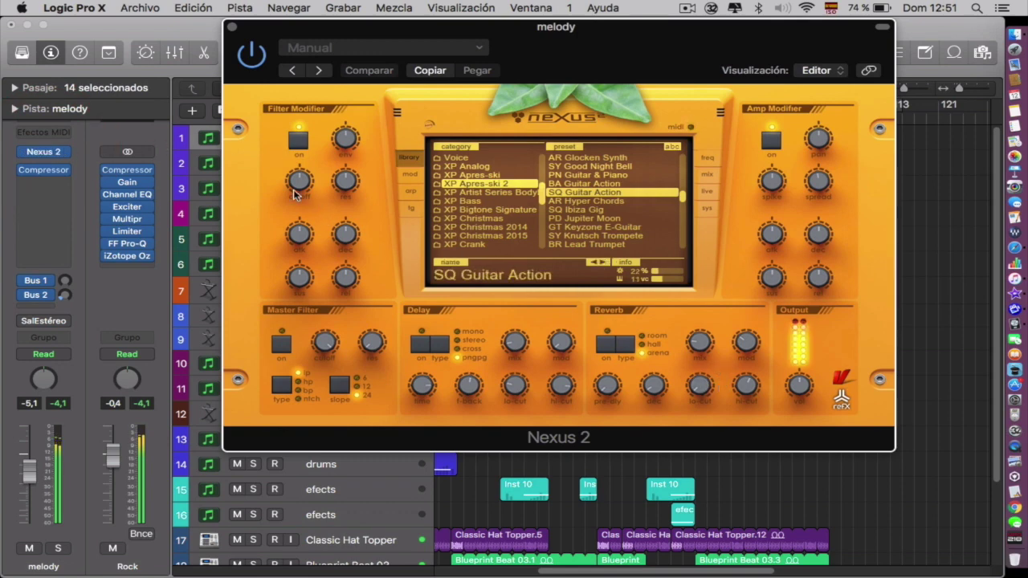
pyautogui.click(232, 28)
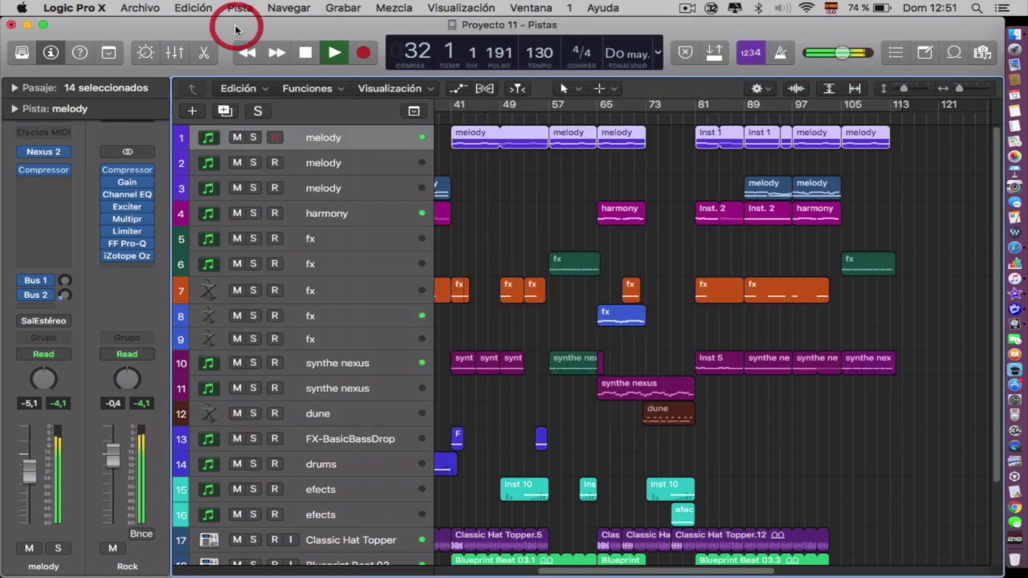
pyautogui.click(326, 161)
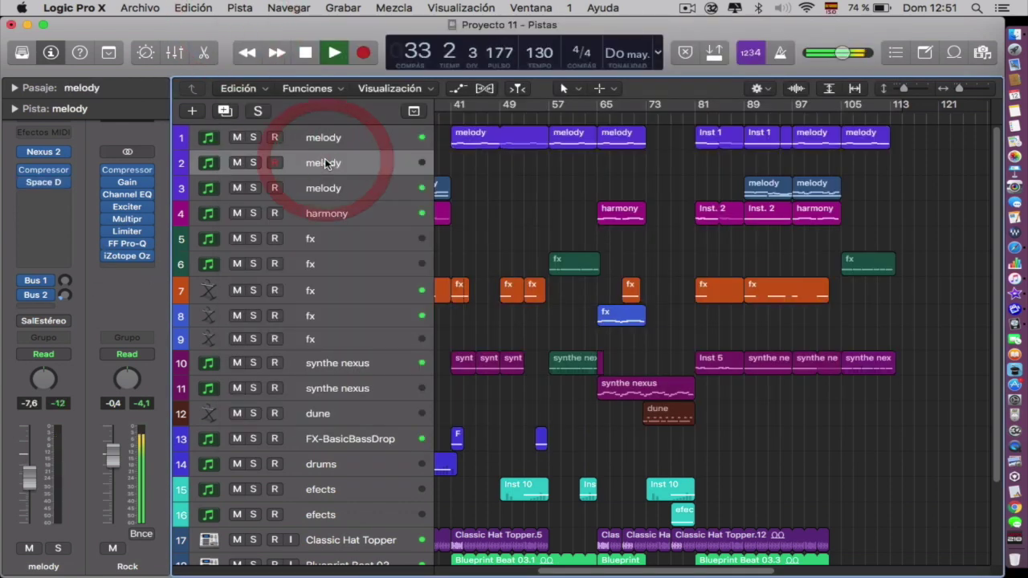
pyautogui.click(44, 152)
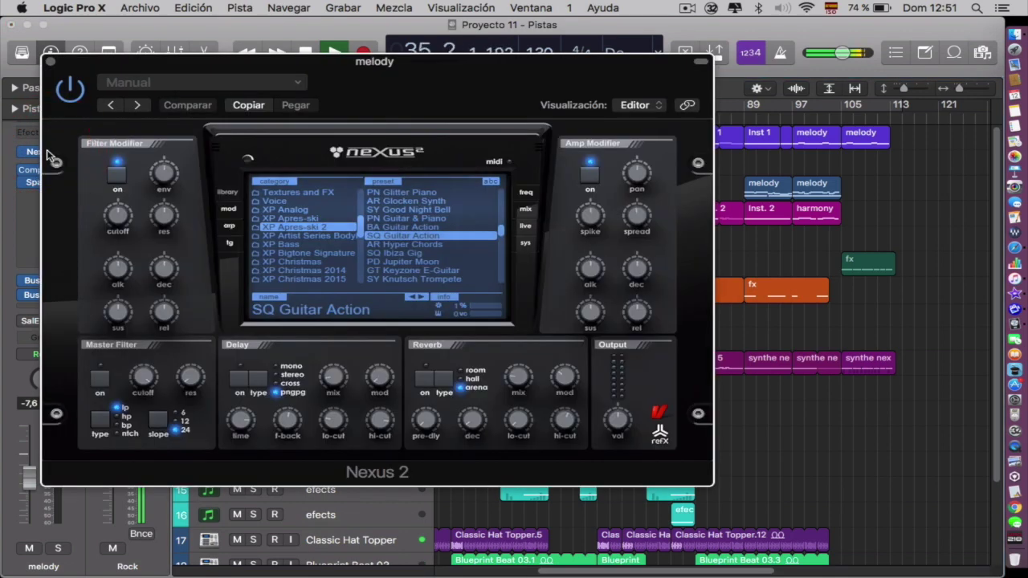
pyautogui.click(52, 62)
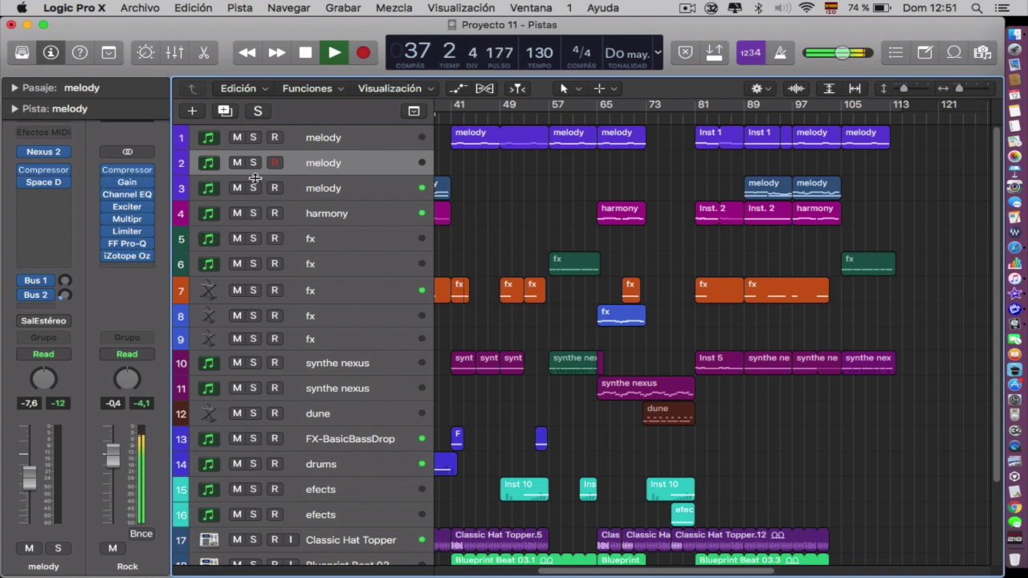
# Step: In Nexus 2 on the third melody track, show the preset library, lower the amp modifier spike to -24 and adjust its spread
pyautogui.click(297, 186)
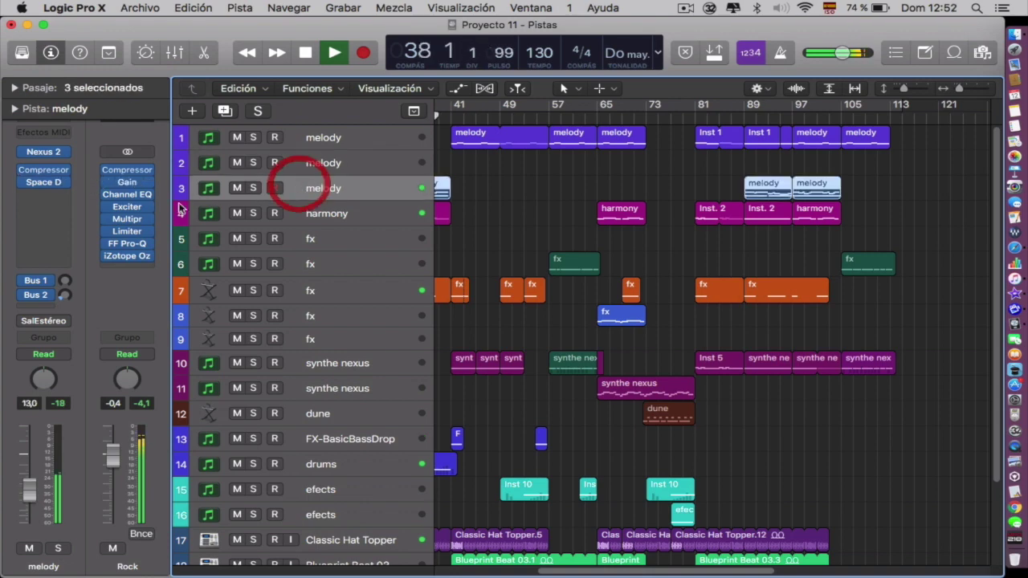
pyautogui.click(50, 153)
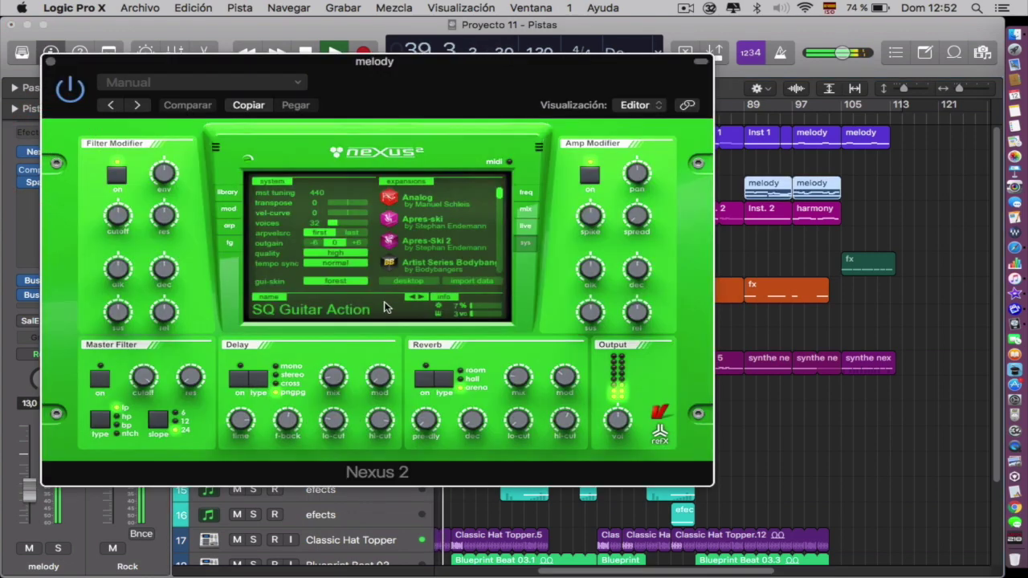
pyautogui.click(231, 195)
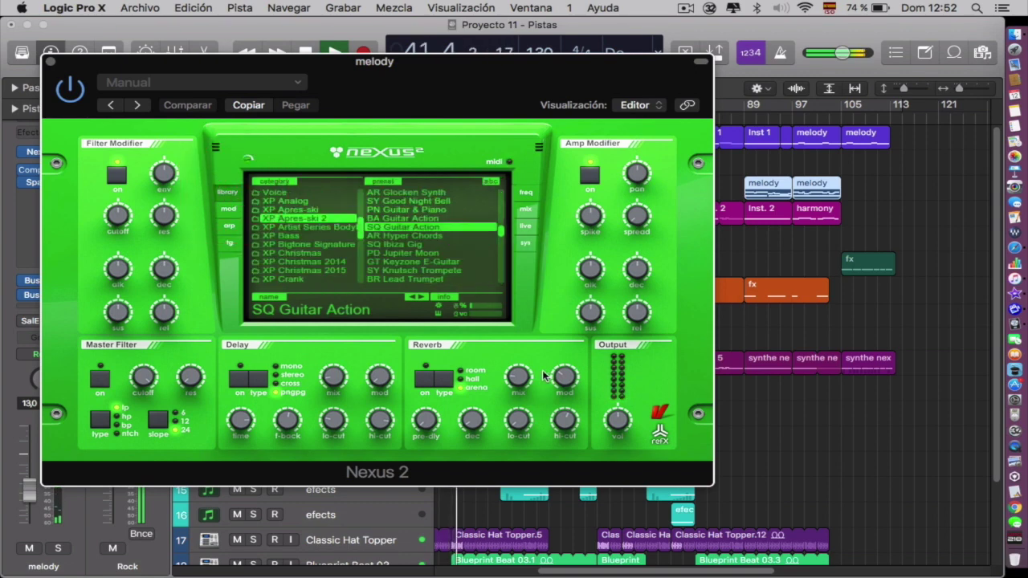
pyautogui.click(590, 217)
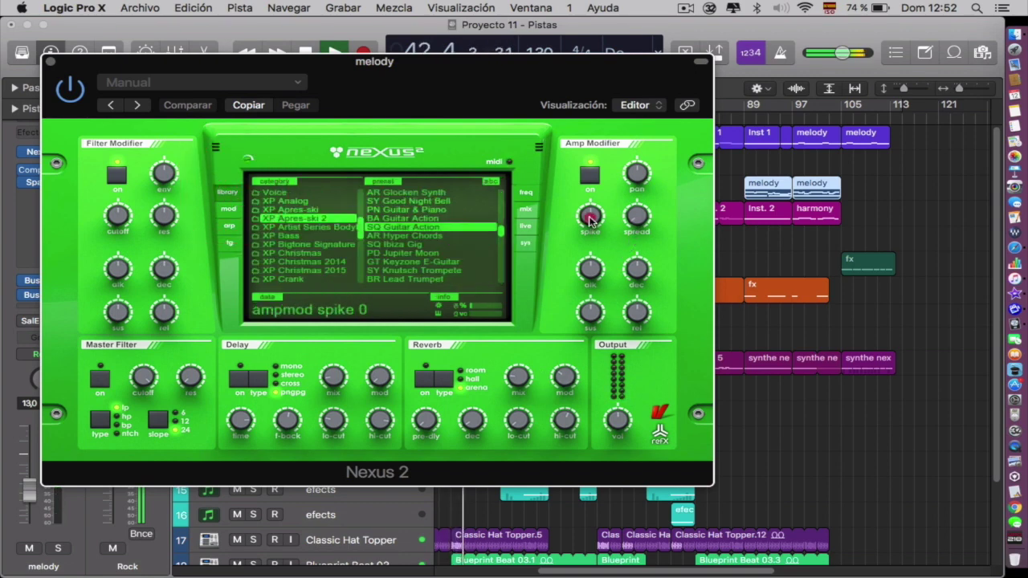
pyautogui.moveTo(595, 263); pyautogui.dragTo(590, 302)
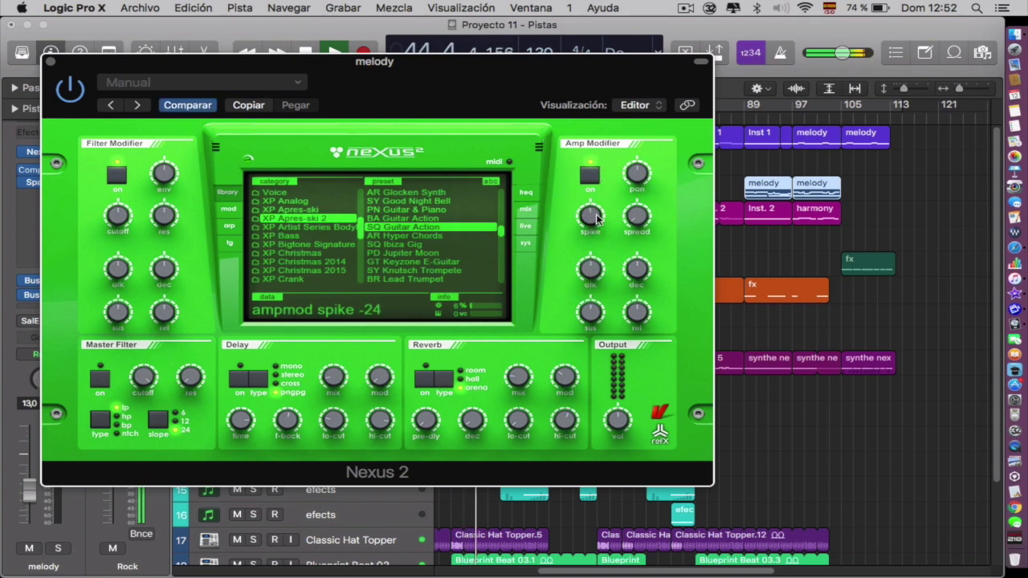
pyautogui.moveTo(637, 215); pyautogui.dragTo(659, 231)
pyautogui.click(51, 62)
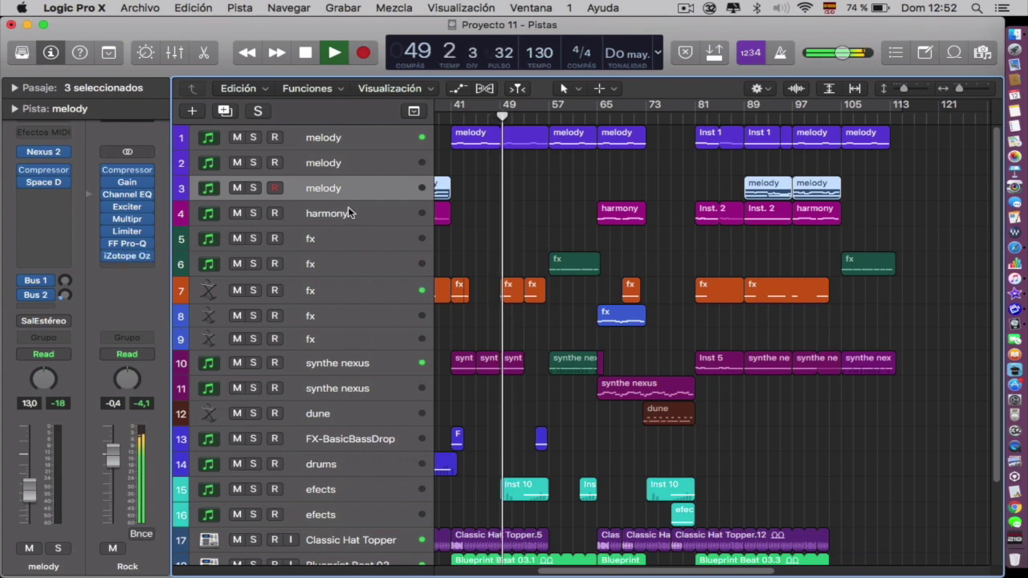
# Step: Examine the Nexus 2 preset used on the harmony track, then close the plug-in
pyautogui.click(349, 213)
pyautogui.click(44, 154)
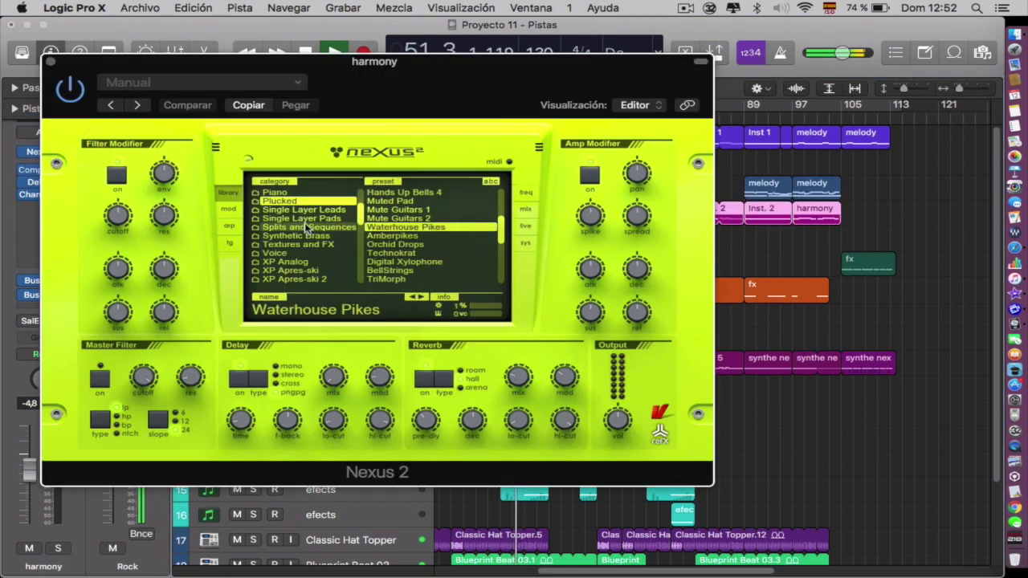
pyautogui.click(52, 61)
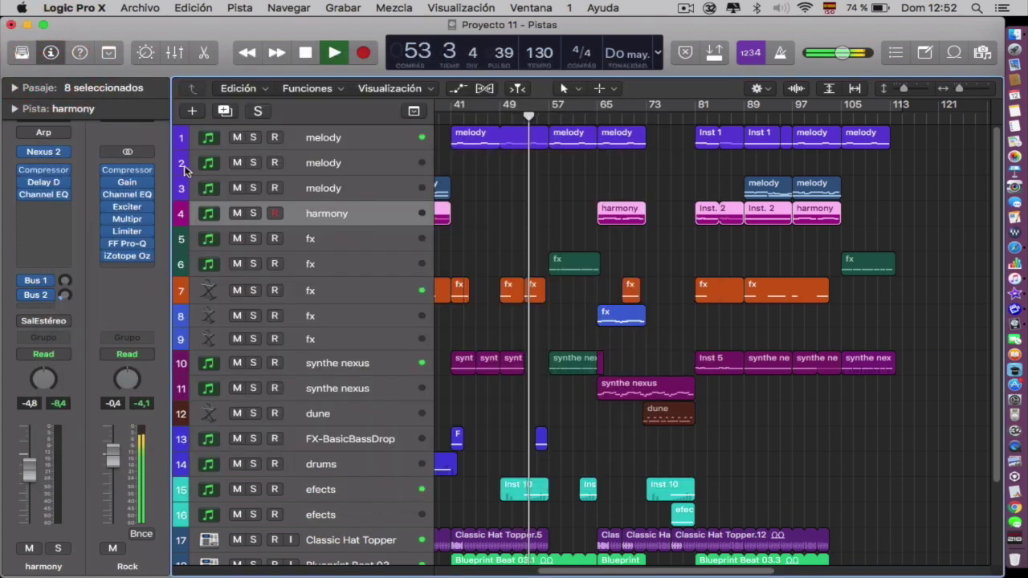
# Step: Examine the Compressor and Channel EQ settings on the Rock channel, closing each plug-in after viewing
pyautogui.click(131, 170)
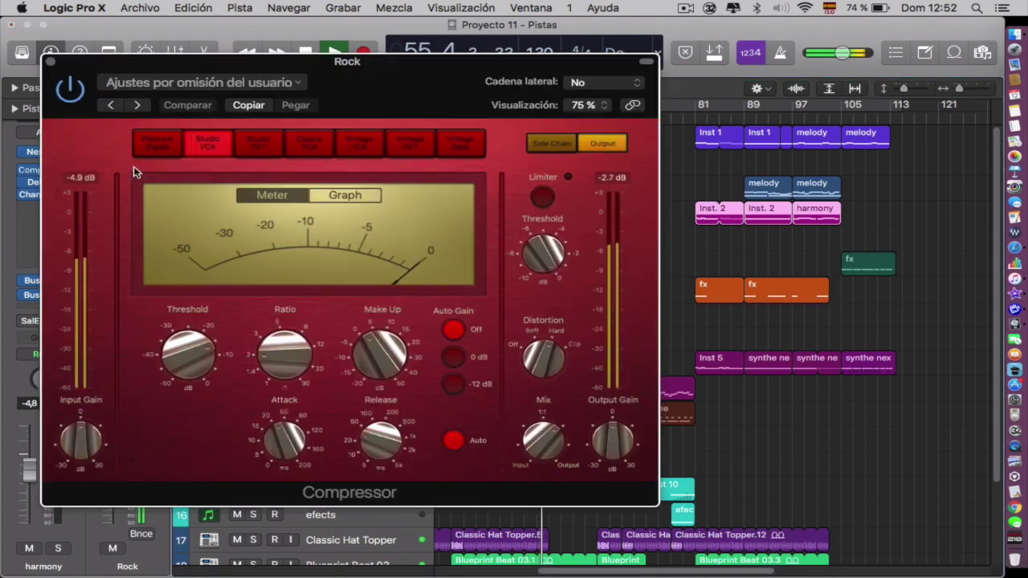
pyautogui.click(51, 62)
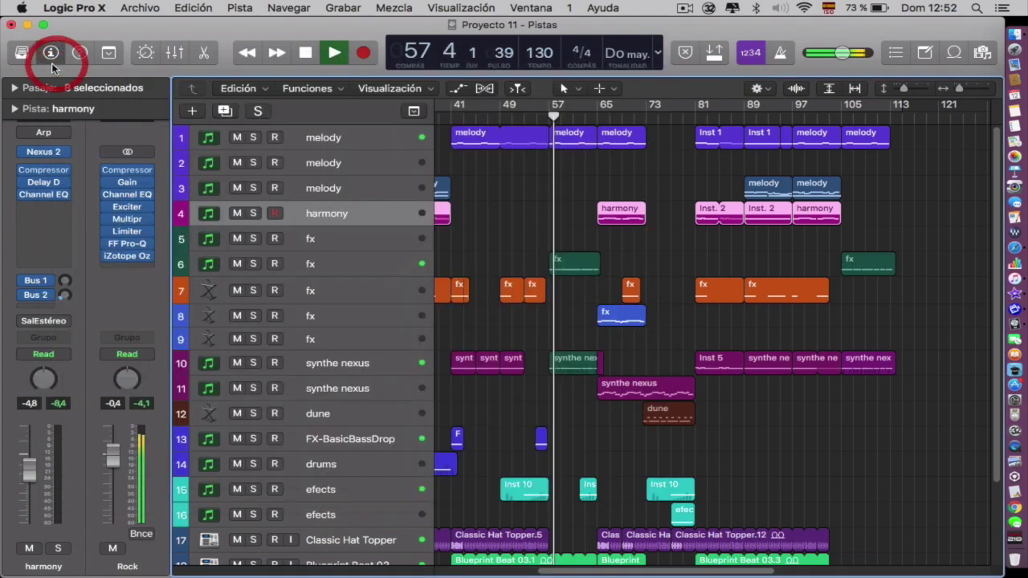
pyautogui.click(131, 196)
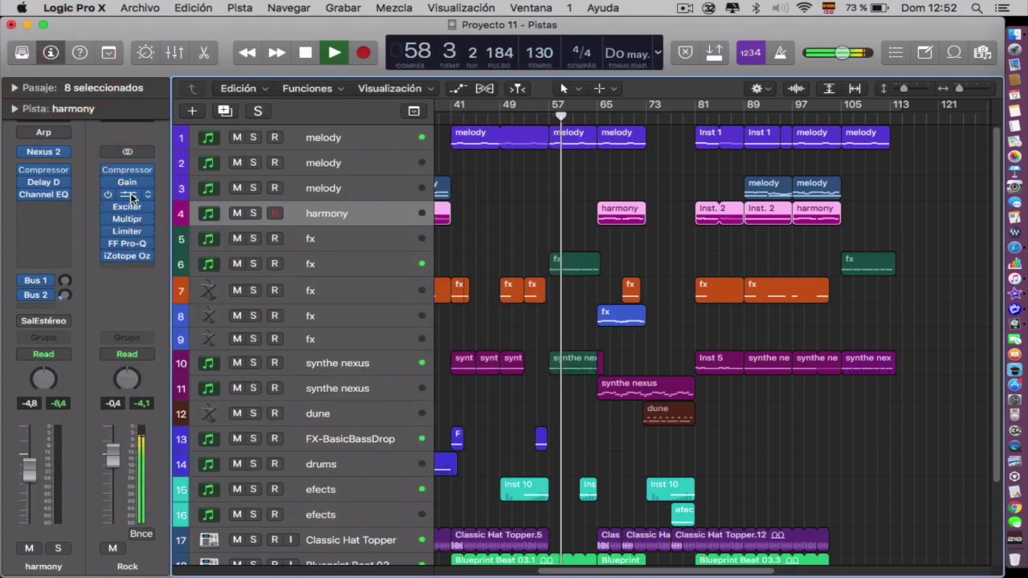
pyautogui.click(129, 197)
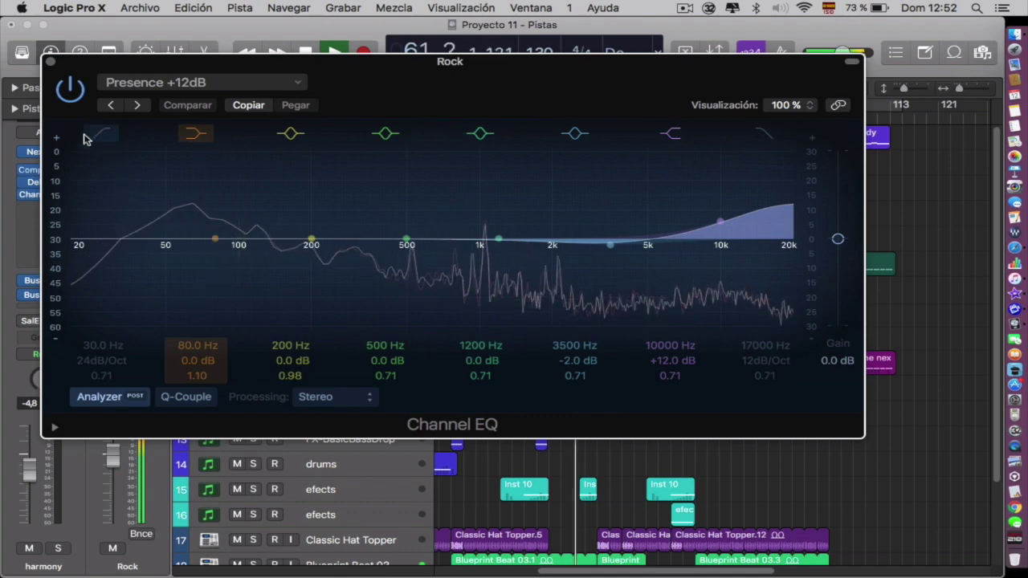
pyautogui.click(69, 86)
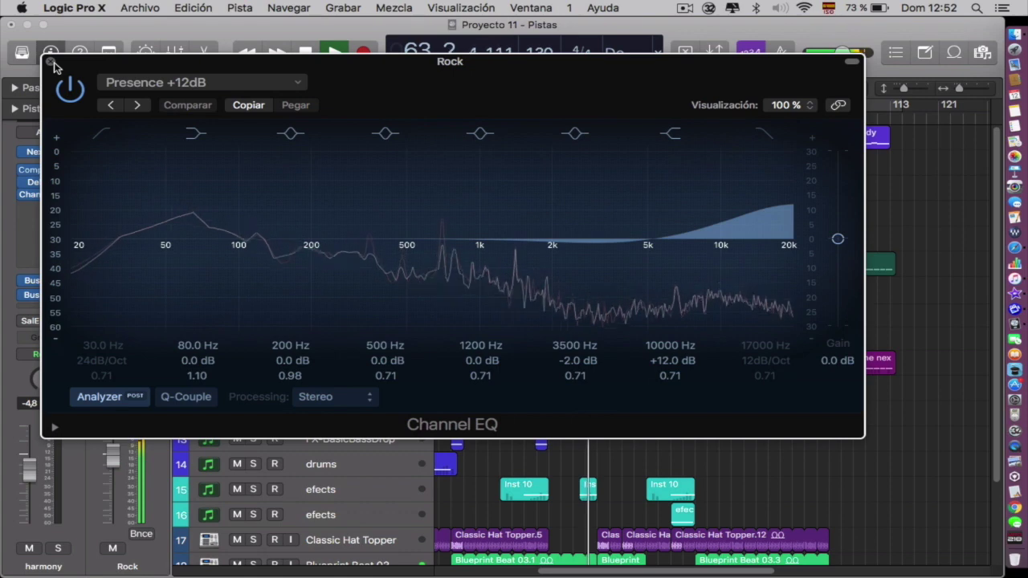
pyautogui.click(50, 61)
# Step: Select the fx track in row 5 and examine the Limiter settings on the Rock channel
pyautogui.click(349, 247)
pyautogui.click(128, 232)
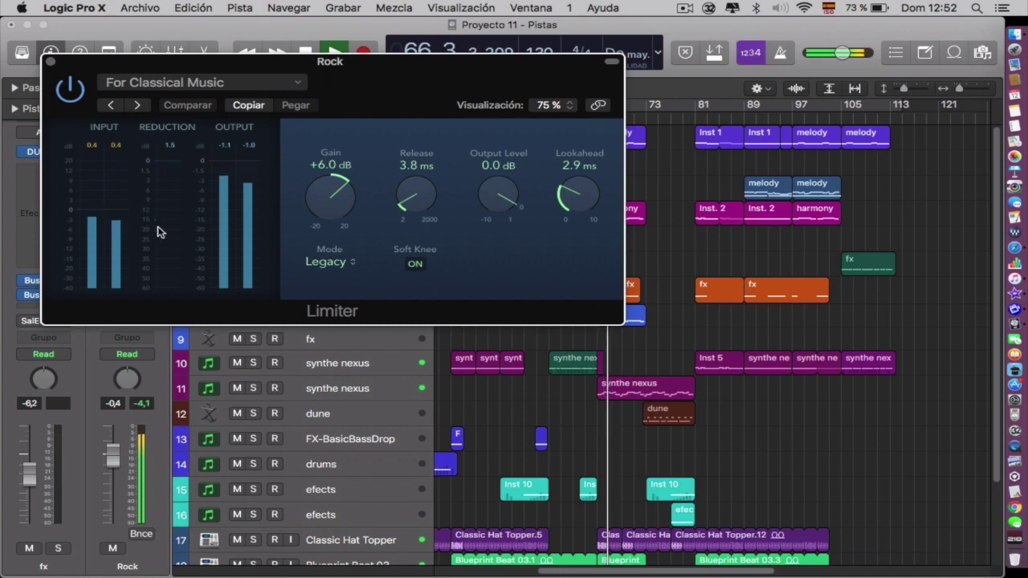
pyautogui.click(49, 62)
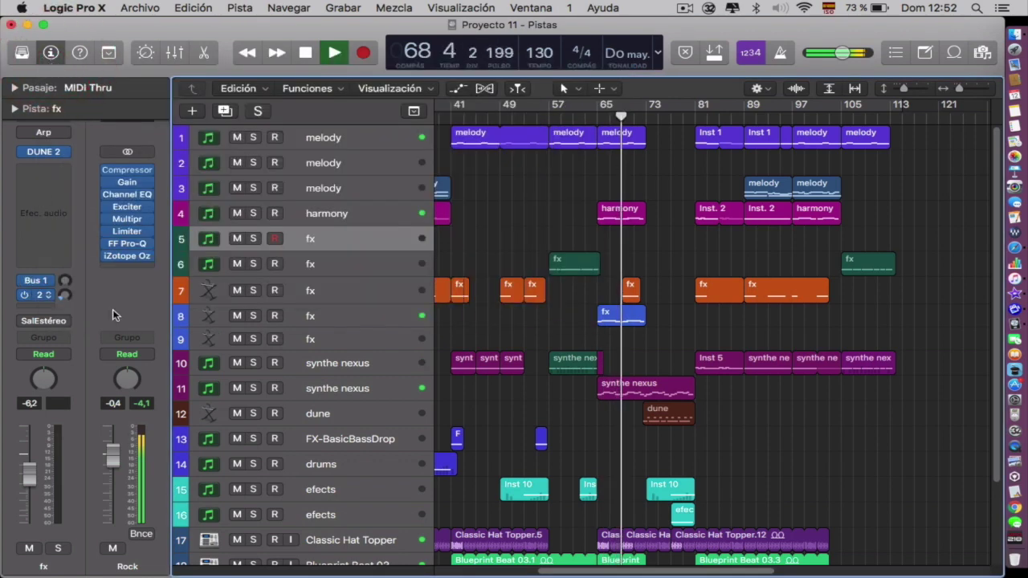
# Step: Examine the Nexus 2 preset library on the fx track in row 6, then close the plug-in
pyautogui.click(299, 267)
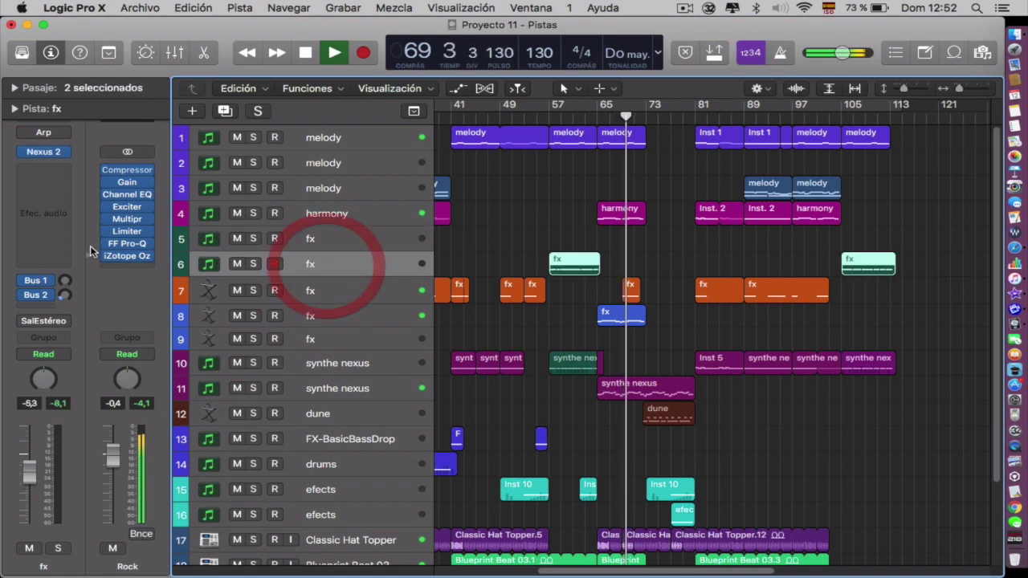
pyautogui.click(44, 153)
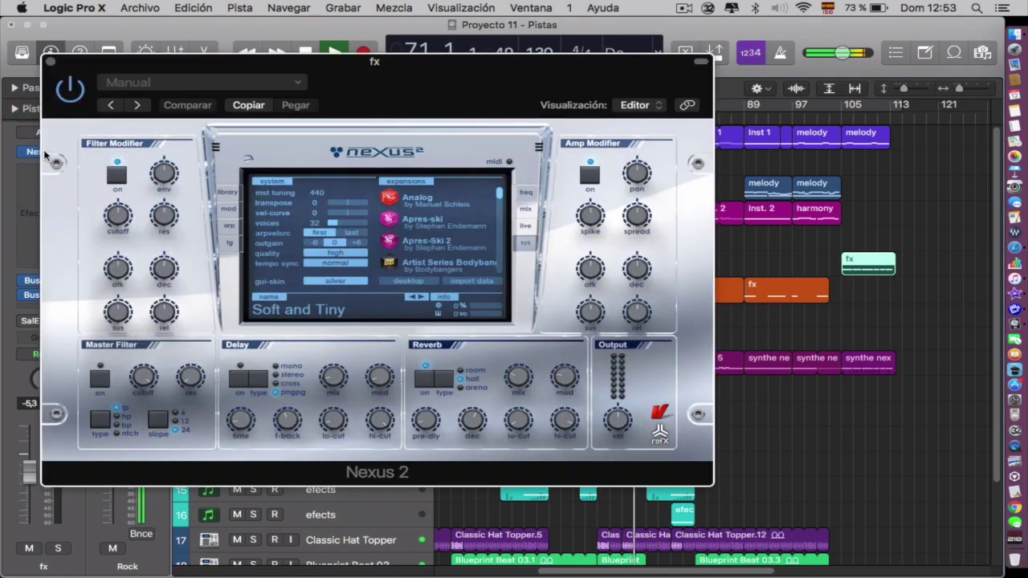
pyautogui.click(228, 192)
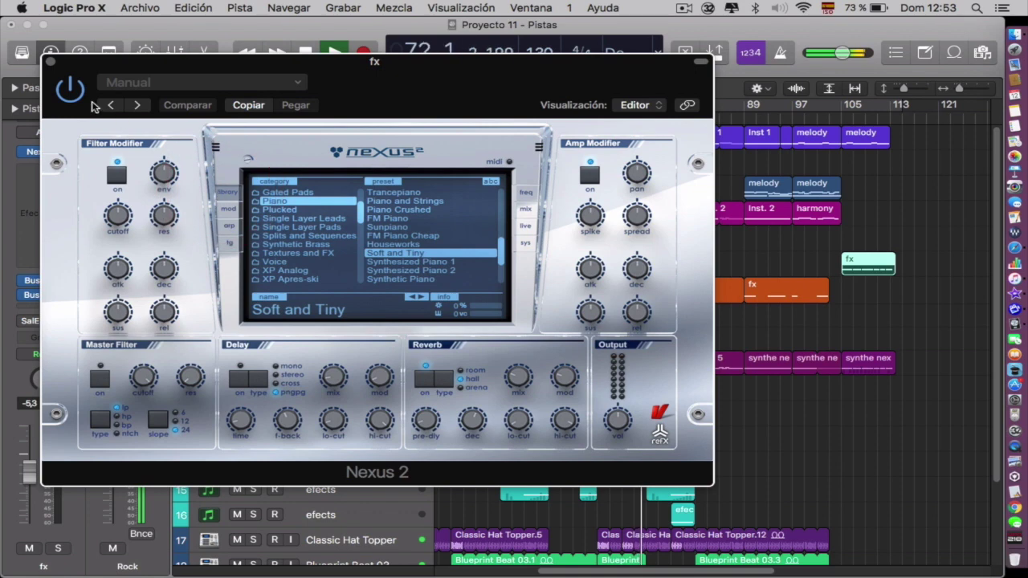
pyautogui.click(51, 61)
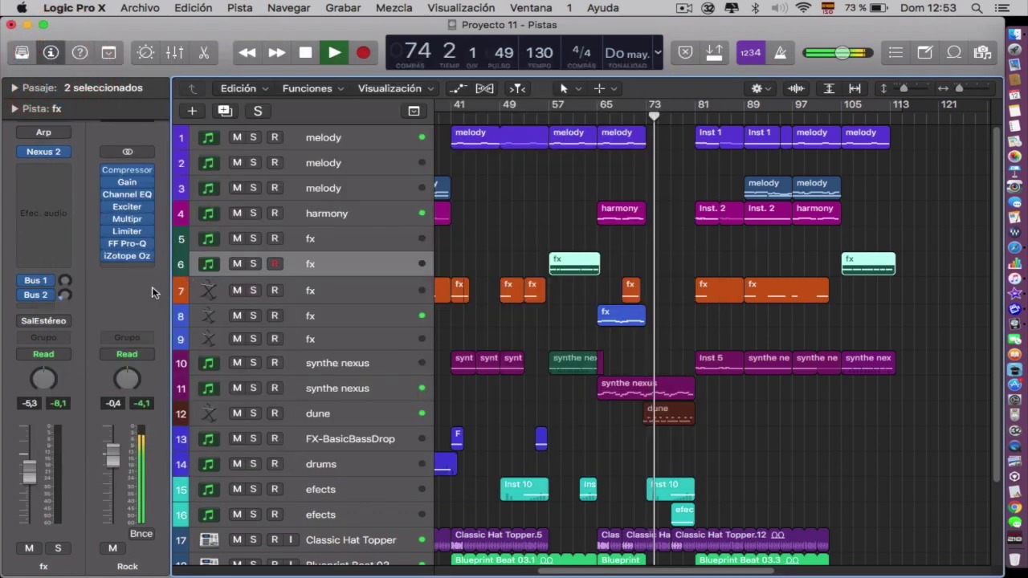
# Step: Examine the EXS24 instrument on the fx track in row 7, close the plug-in, and select the fx track in row 9
pyautogui.click(299, 292)
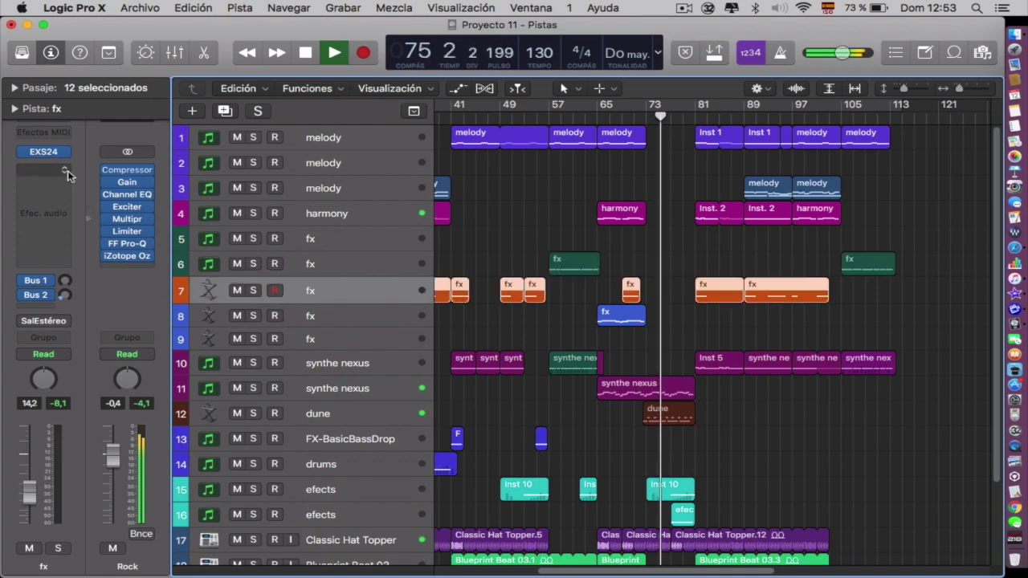
pyautogui.click(50, 153)
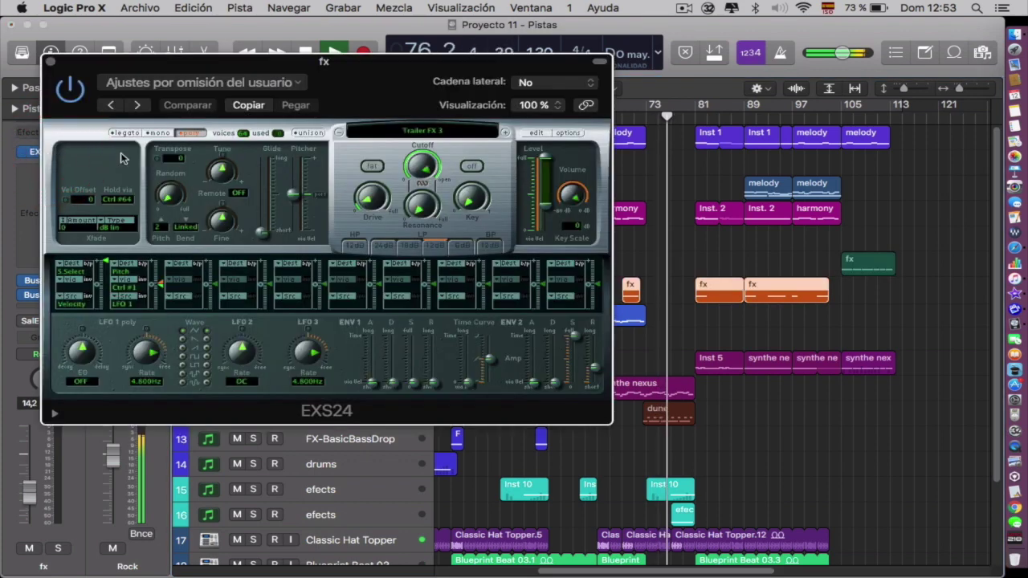
pyautogui.click(51, 62)
pyautogui.click(326, 343)
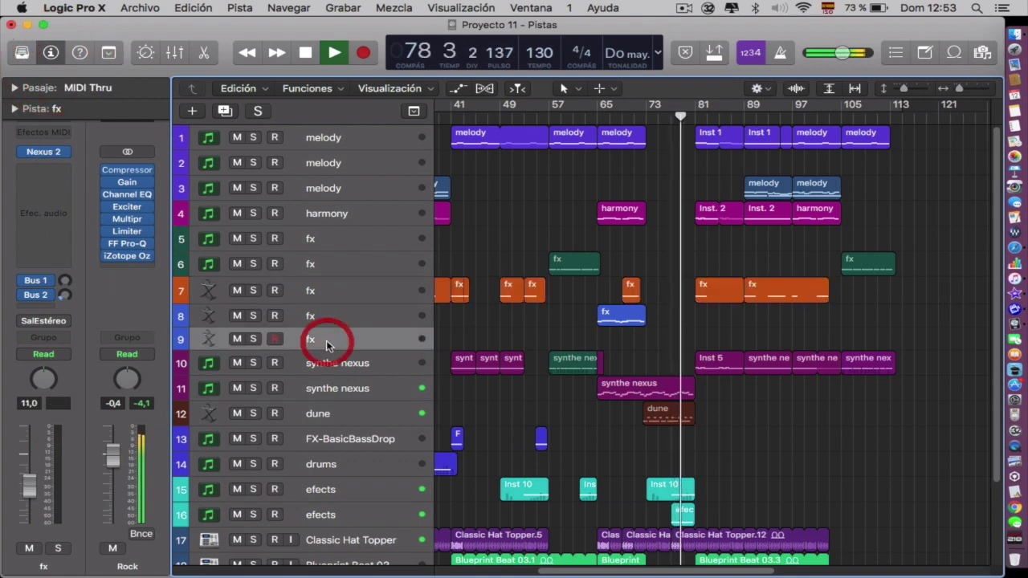
# Step: Adjust the Nexus 2 output volume on the synthe nexus track in row 10, then examine its preset library and close the plug-in
pyautogui.click(341, 368)
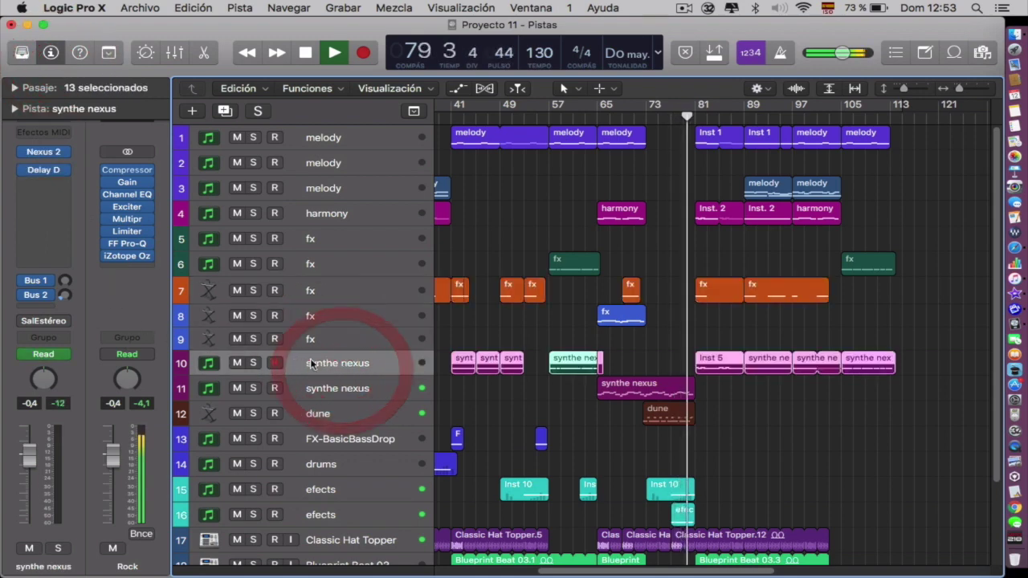
pyautogui.click(46, 154)
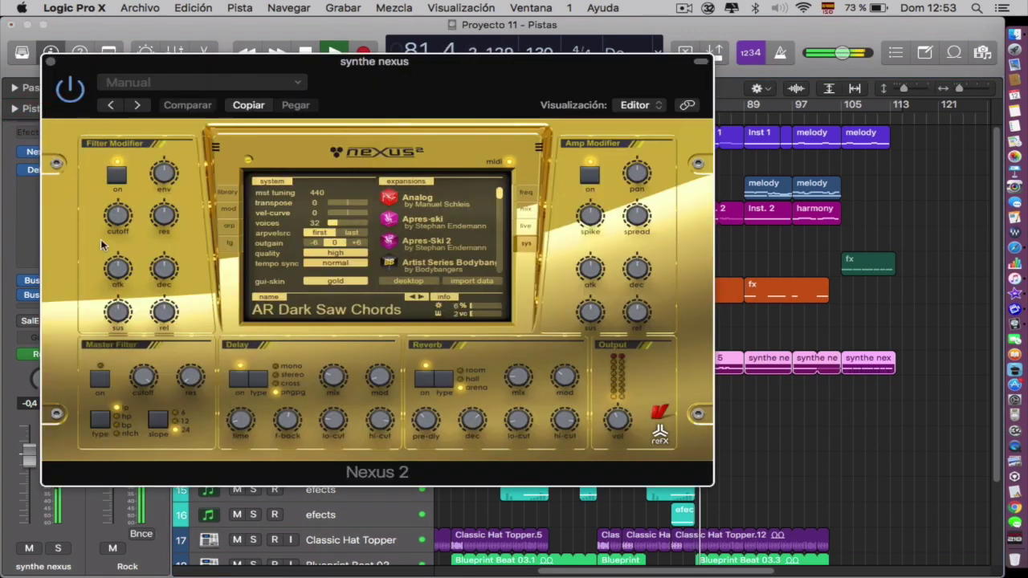
pyautogui.moveTo(625, 429)
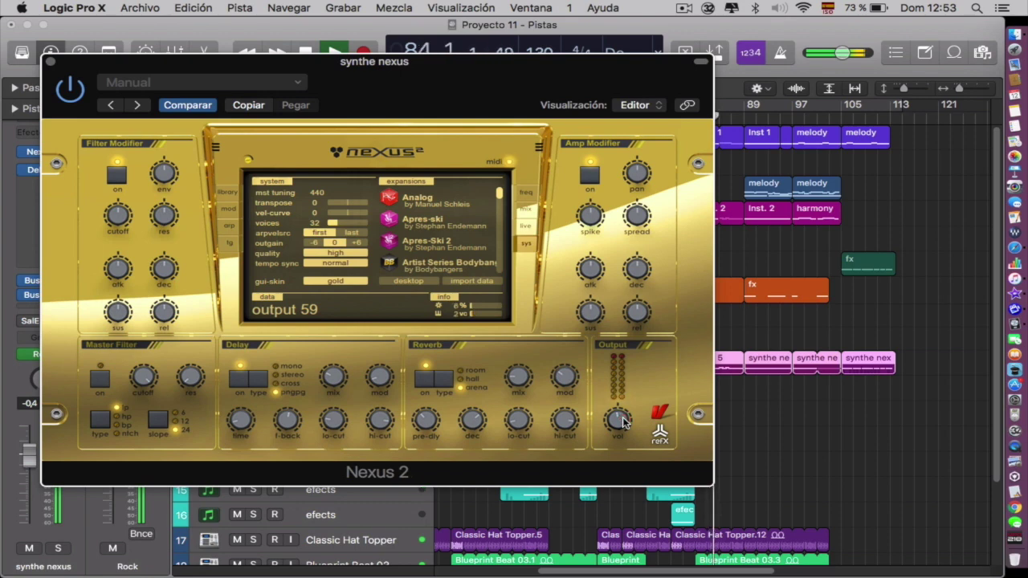
pyautogui.moveTo(623, 423); pyautogui.dragTo(619, 420)
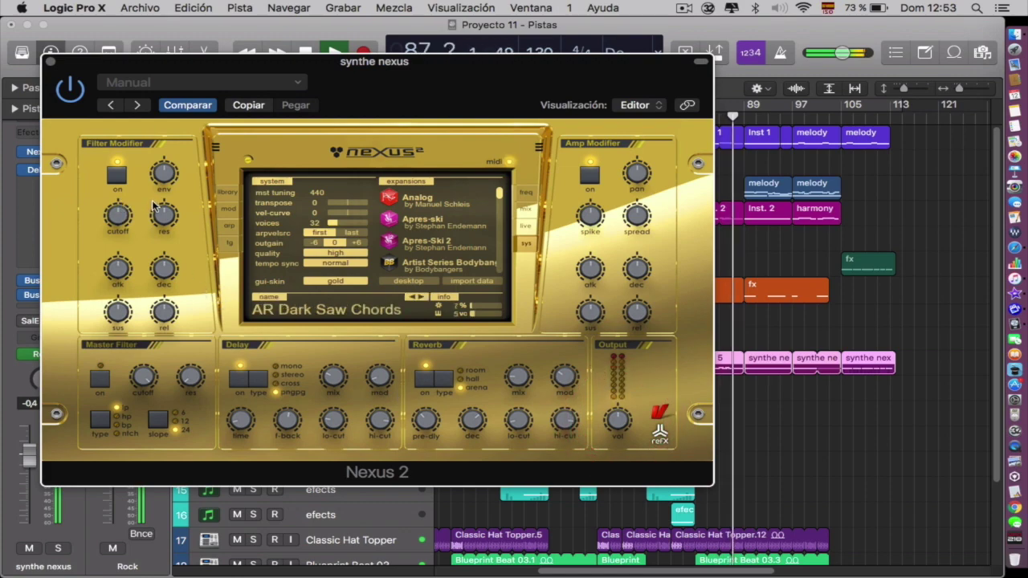
pyautogui.click(230, 194)
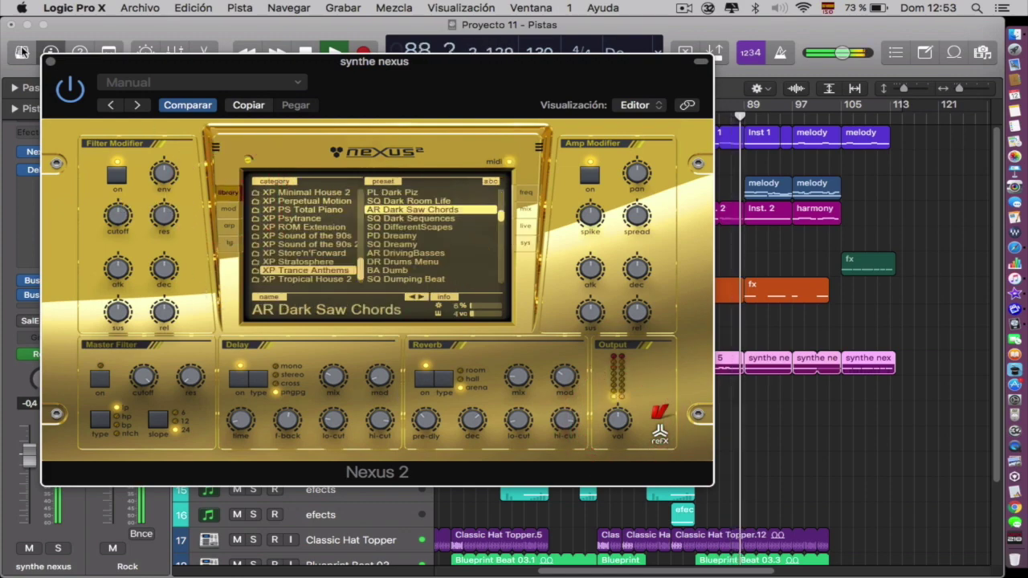
pyautogui.click(50, 63)
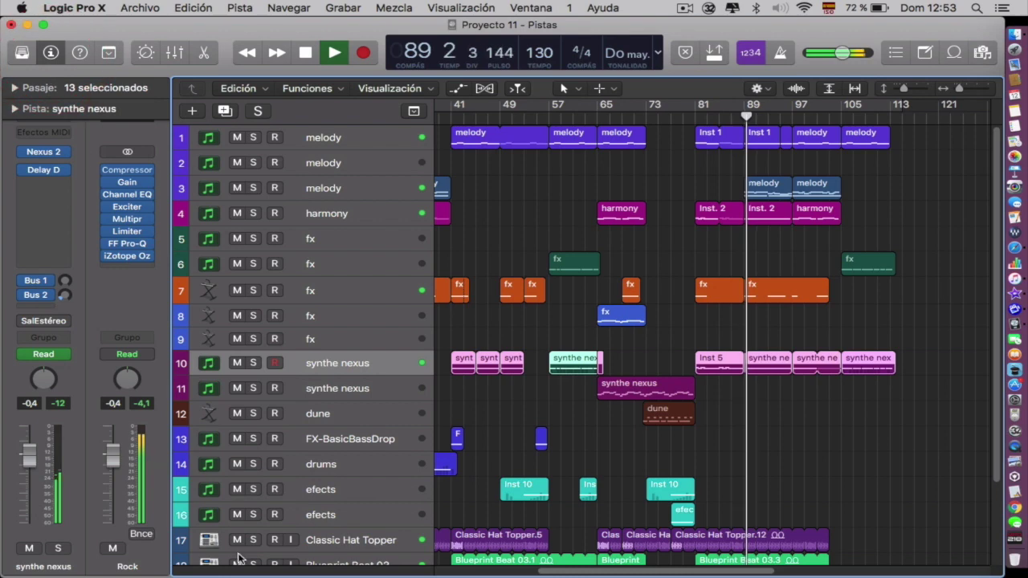
# Step: Examine the Nexus 2 preset on the synthe nexus track in row 11, then close the plug-in
pyautogui.click(390, 389)
pyautogui.moveTo(56, 172)
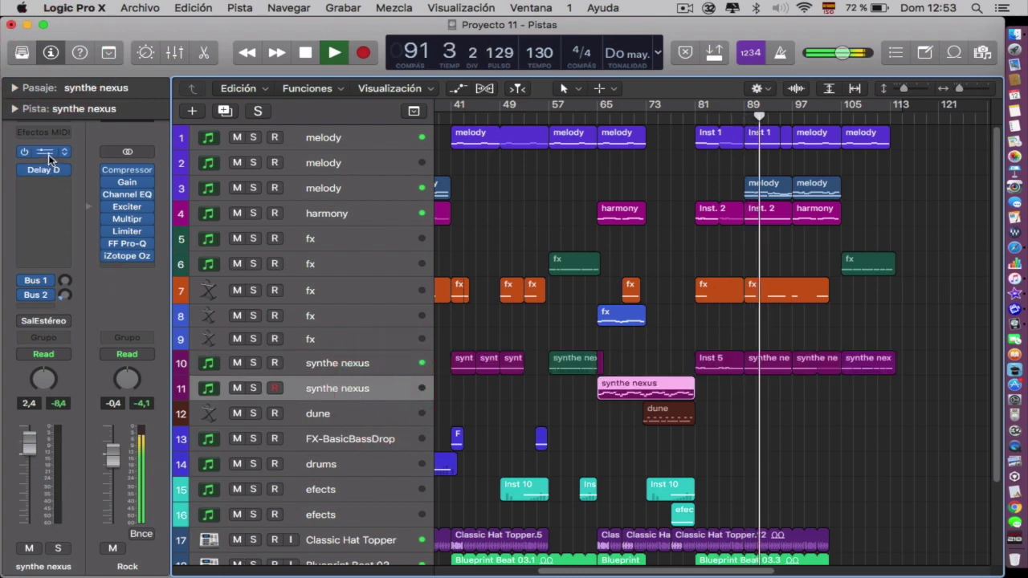
pyautogui.click(48, 154)
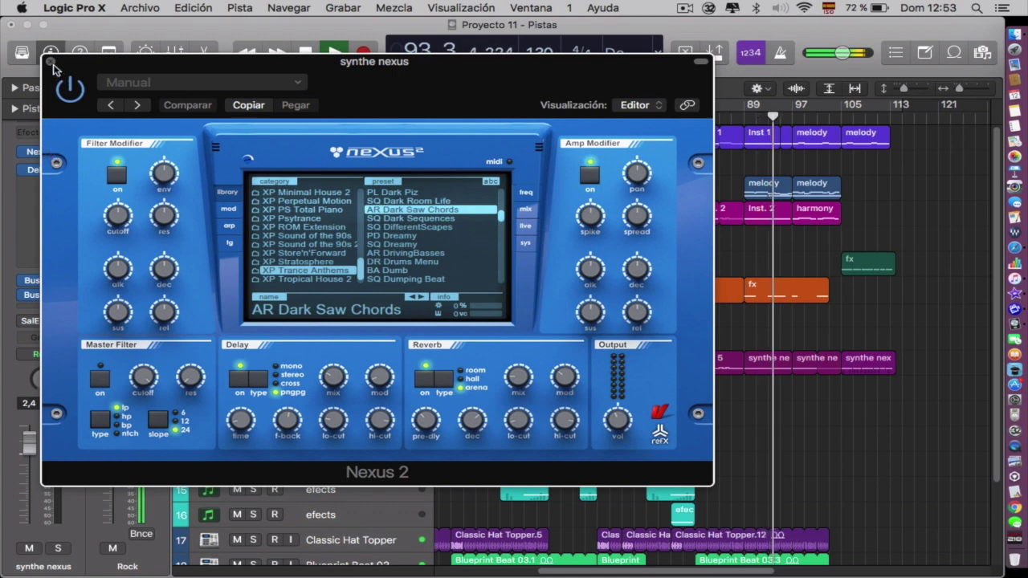
pyautogui.click(51, 61)
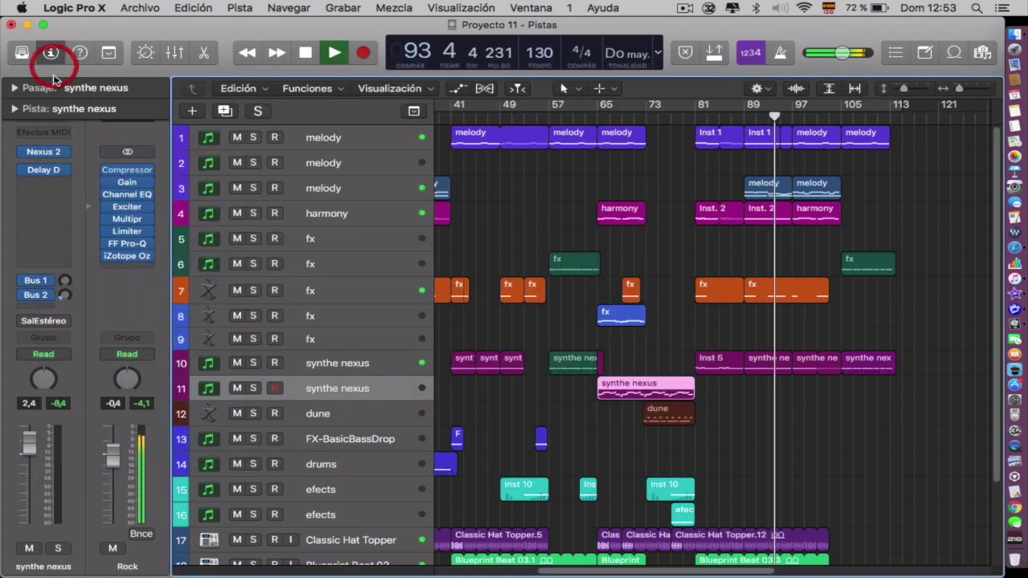
# Step: Examine the Dune synthesizer patch on the dune track in row 12, then close the plug-in
pyautogui.click(319, 417)
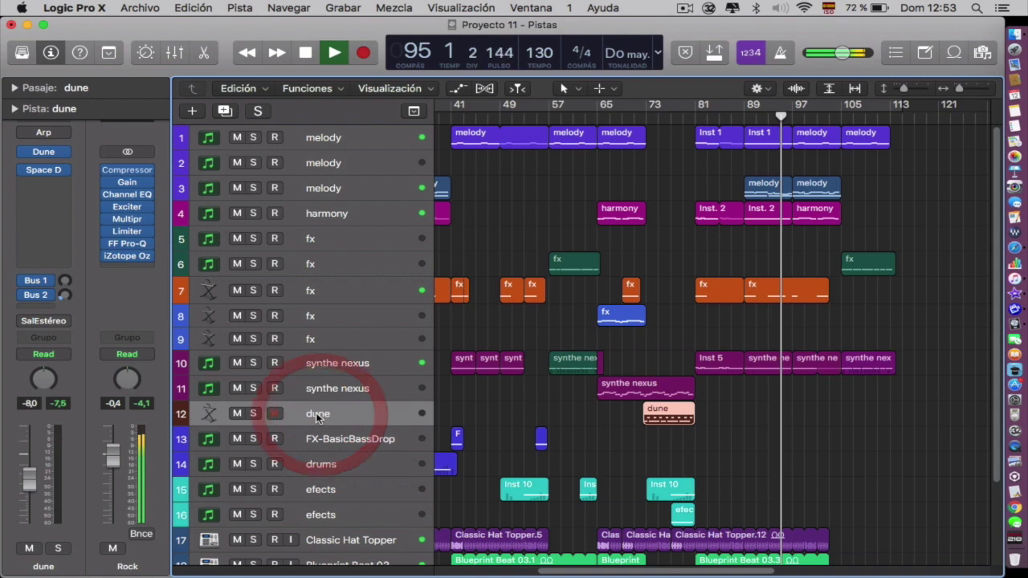
pyautogui.click(45, 154)
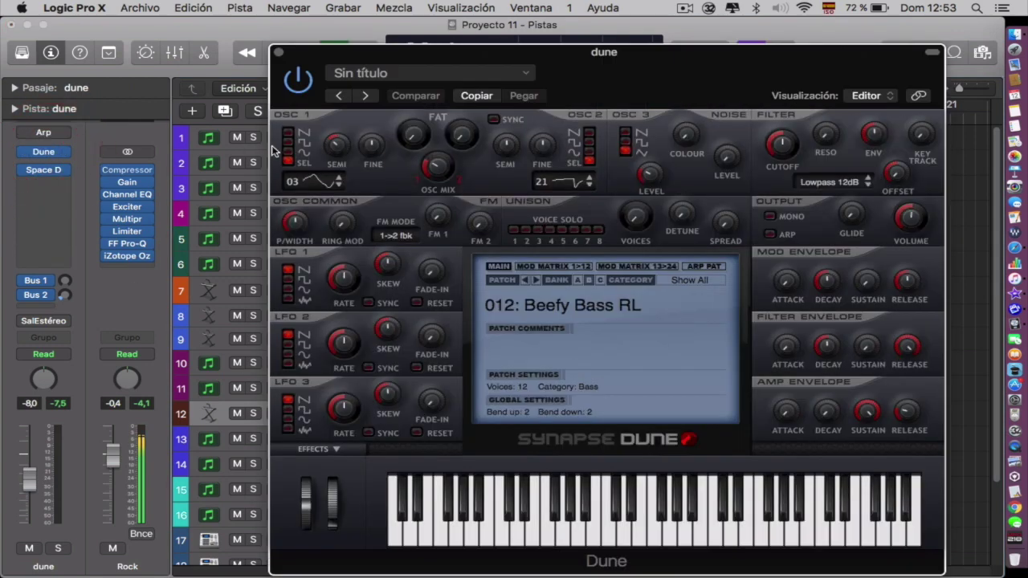
pyautogui.click(280, 54)
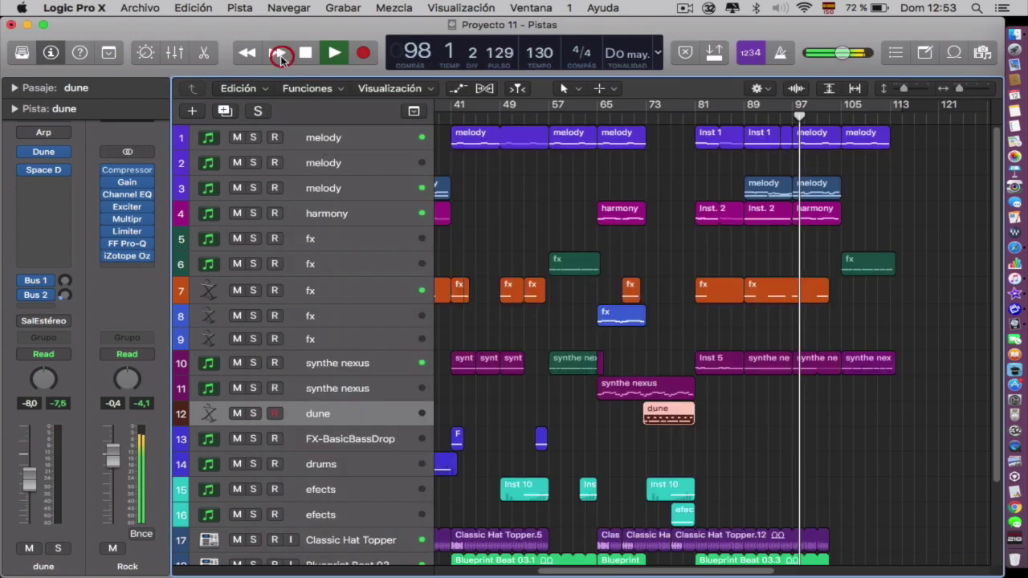
# Step: Examine the DUNE 2 patch on the FX-BasicBassDrop track, moving its window up for a fuller view, then close the plug-in
pyautogui.click(341, 440)
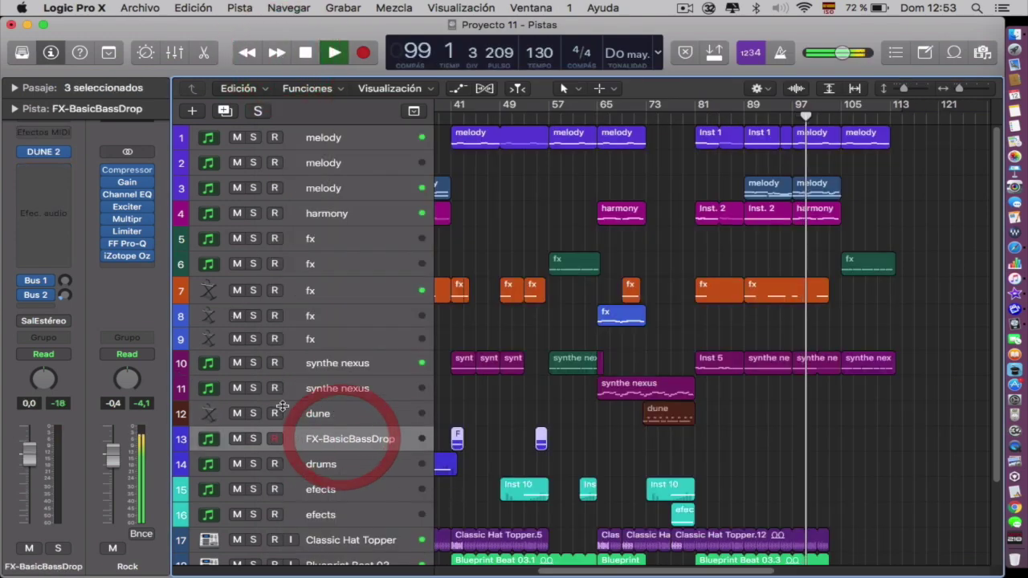
pyautogui.click(36, 152)
pyautogui.moveTo(357, 77); pyautogui.dragTo(367, 55)
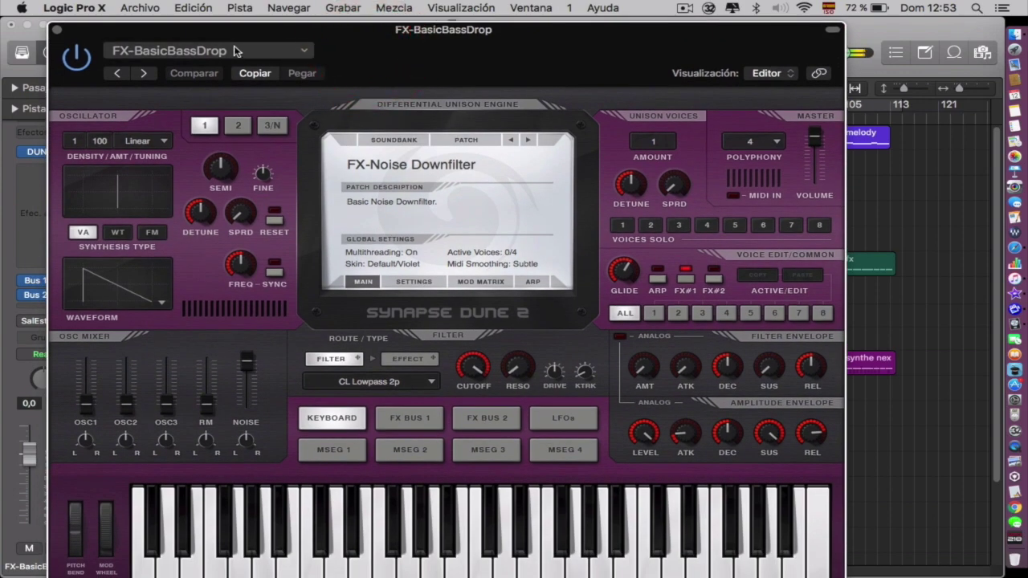
pyautogui.click(56, 32)
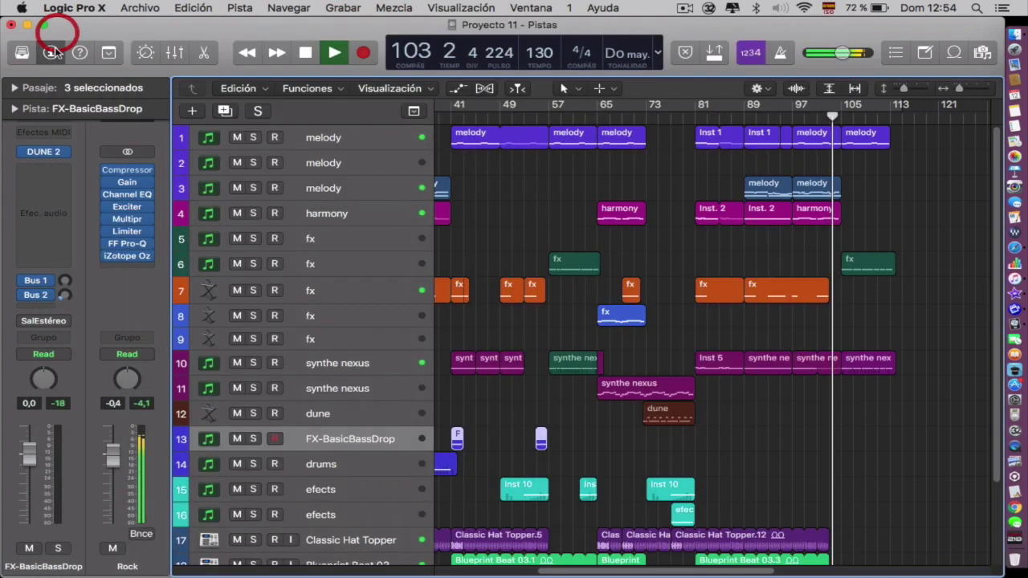
# Step: Examine the DUNE 2 instrument on the drums track in row 14, then close the plug-in
pyautogui.click(321, 464)
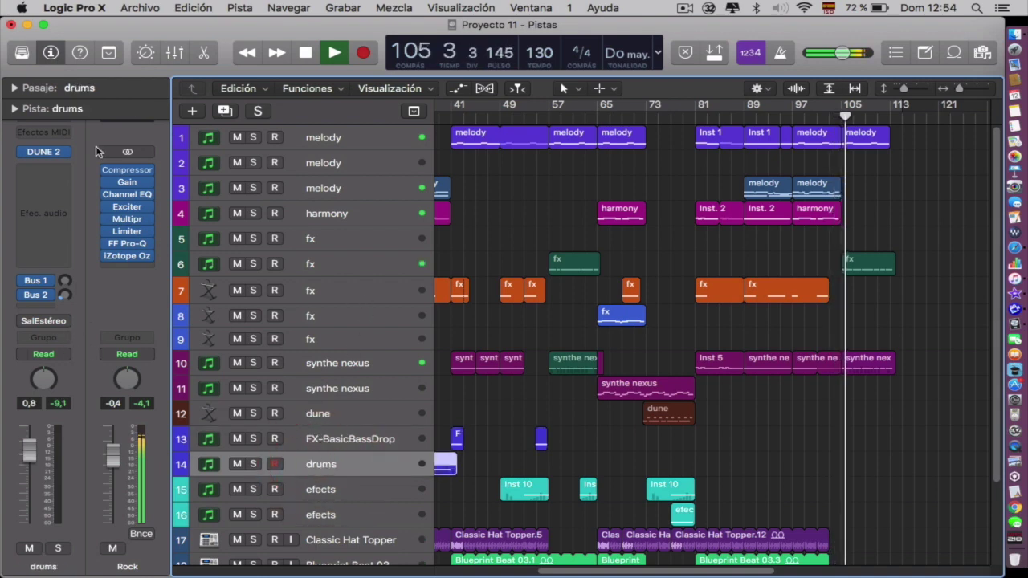
pyautogui.click(43, 151)
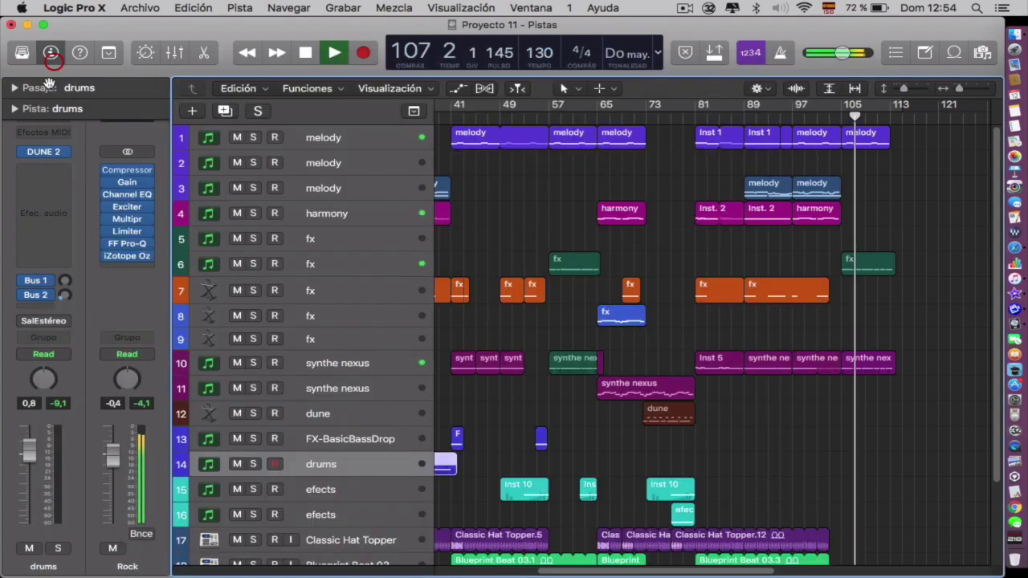
pyautogui.click(50, 61)
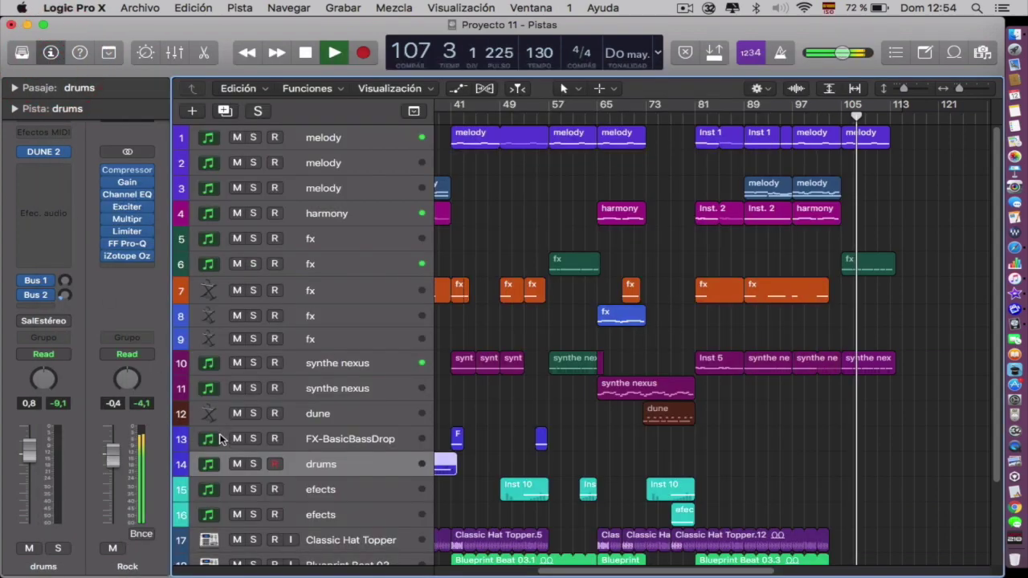
# Step: Examine the Nexus 2 preset on the efects track in row 15, then briefly view the track levels in the mixer
pyautogui.click(337, 489)
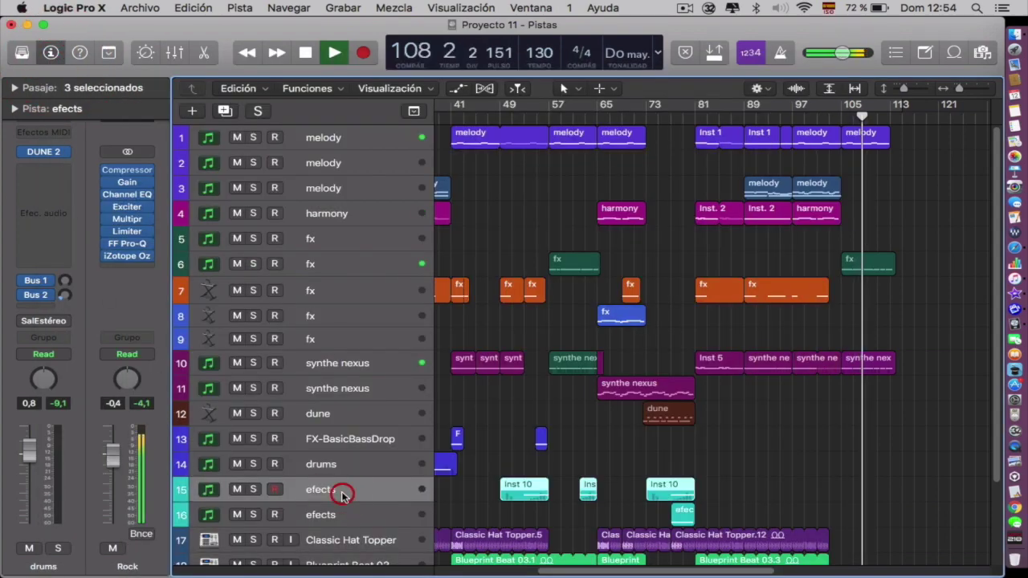
pyautogui.click(44, 151)
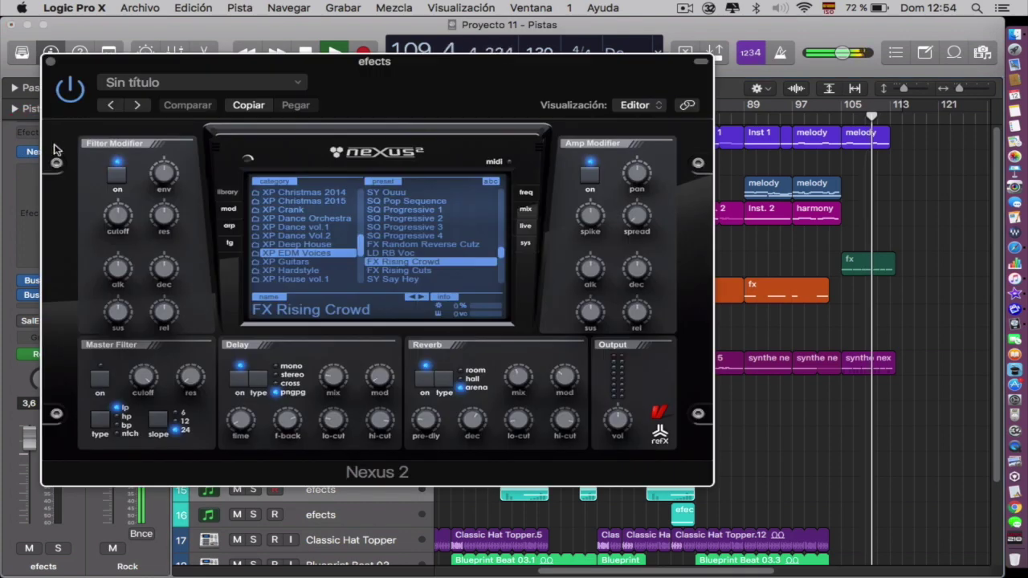
pyautogui.click(52, 61)
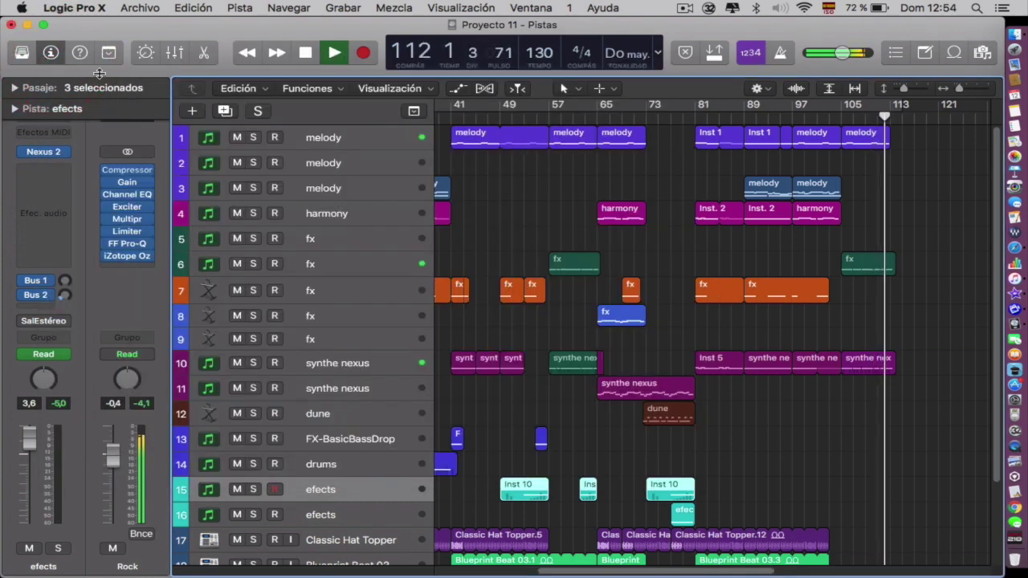
pyautogui.click(177, 53)
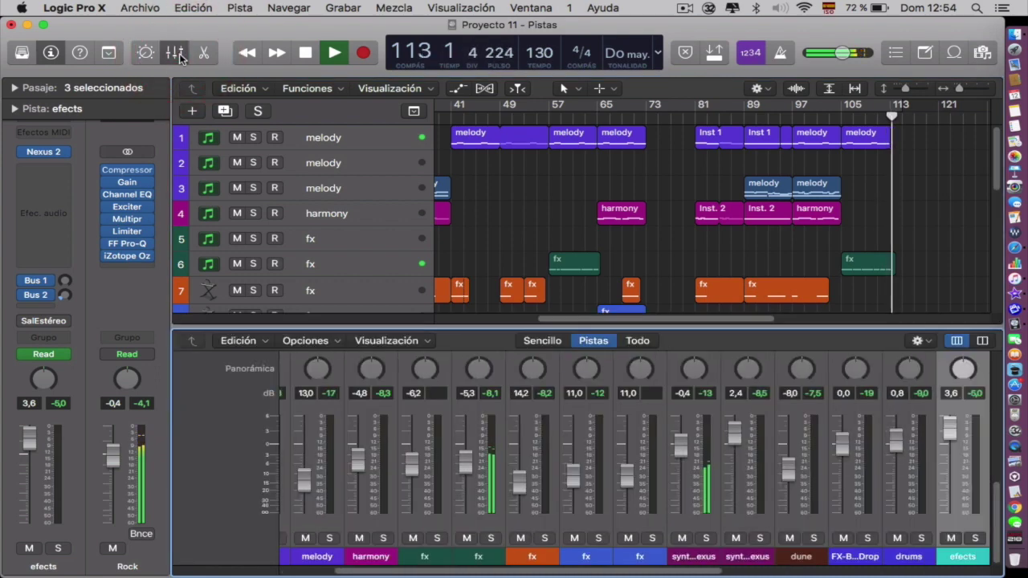
pyautogui.click(175, 53)
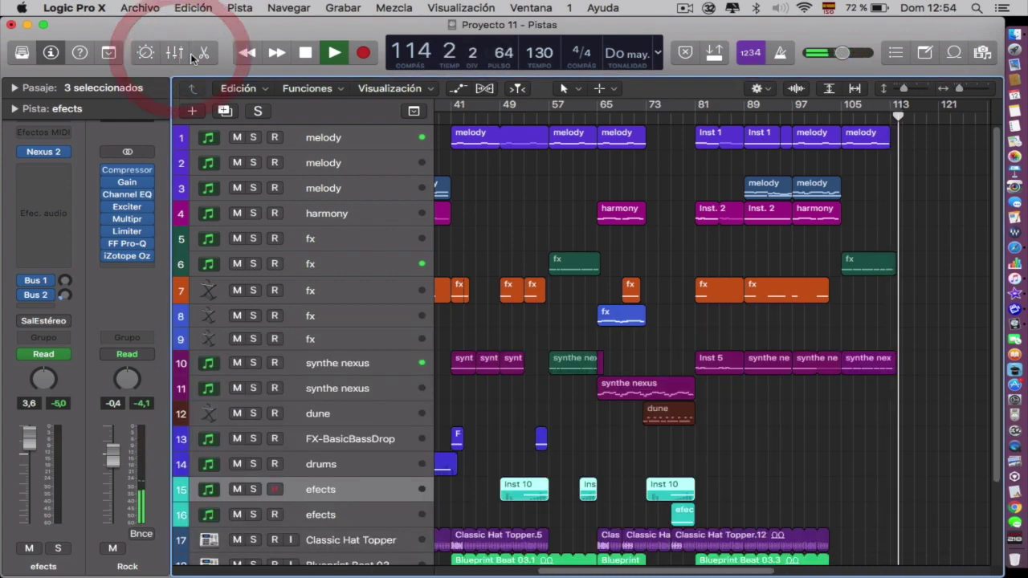